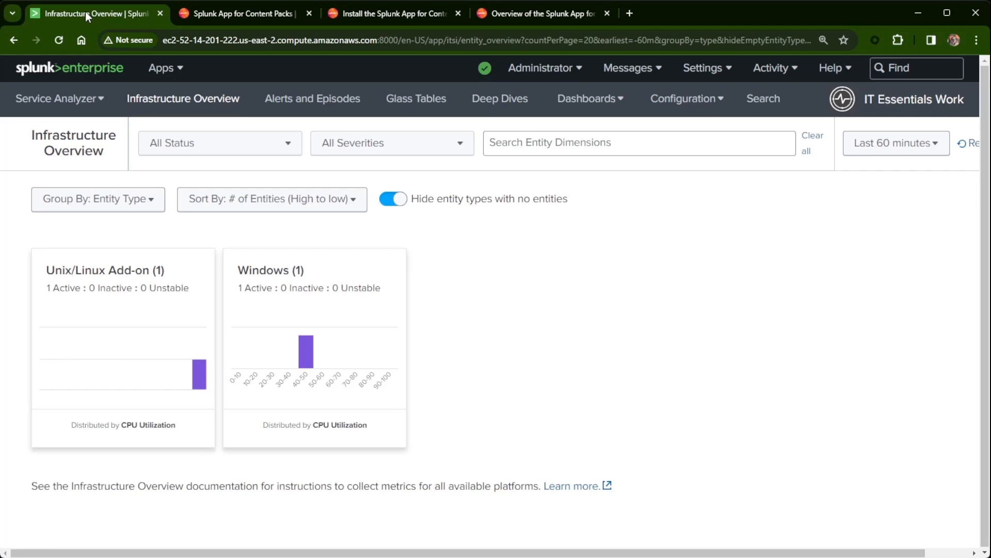
Go to Configuration > Data Integrations and show its Content Library, which lists no content packs.
left_click(672, 101)
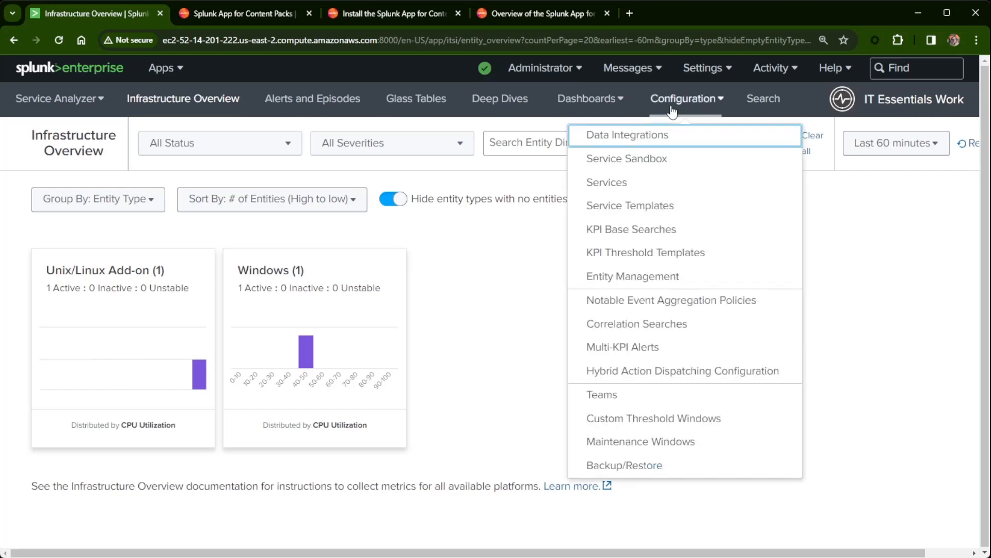
left_click(657, 141)
left_click(568, 279)
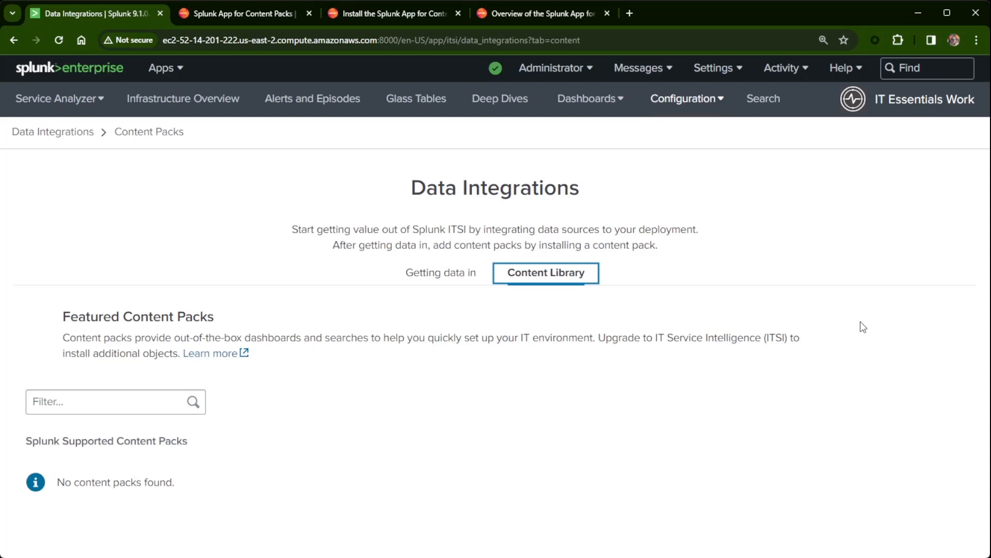
Check the Splunkbase page for Splunk App for Content Packs: latest version 2.0.1, platform 9.1, 9.0, 8.2.
left_click(230, 13)
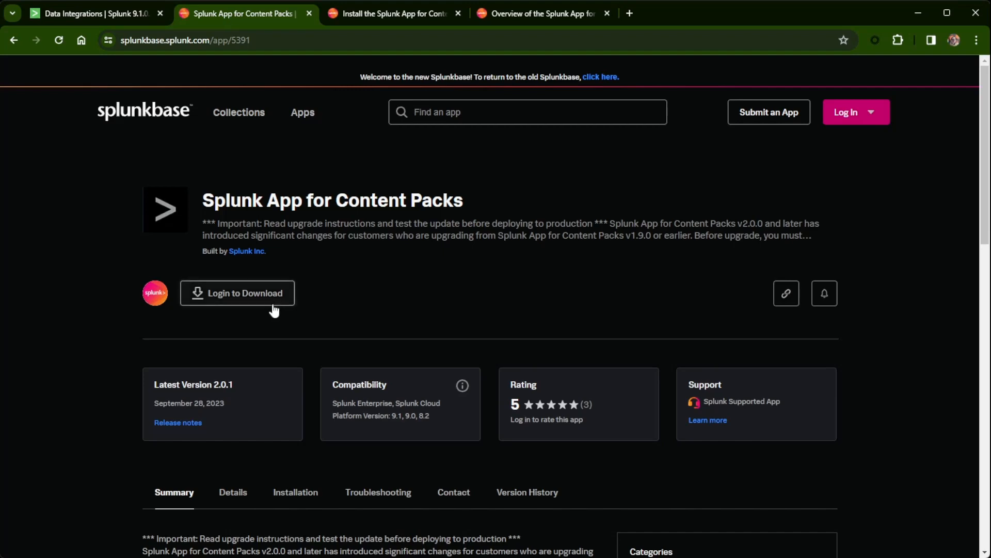
scroll(371, 291, "down", 2)
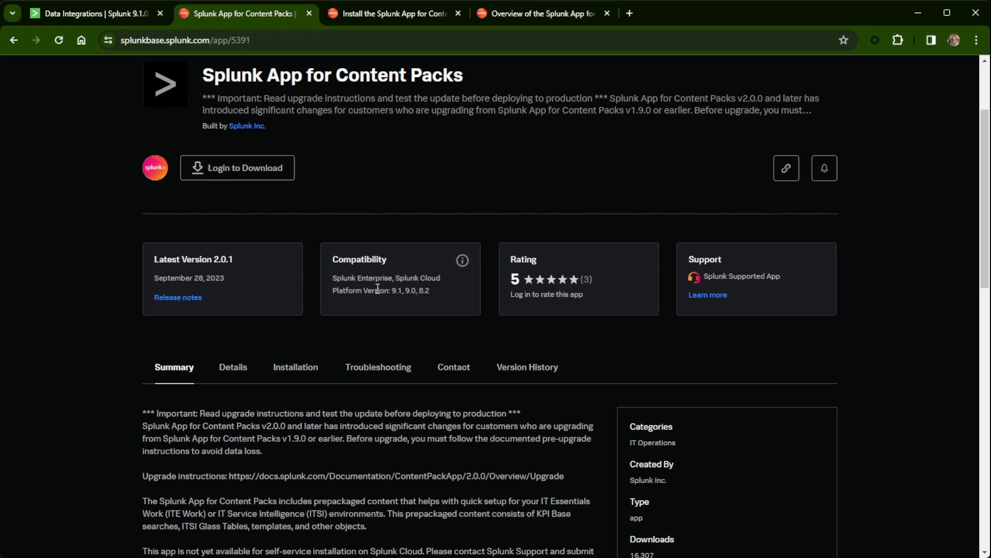
scroll(386, 296, "up", 3)
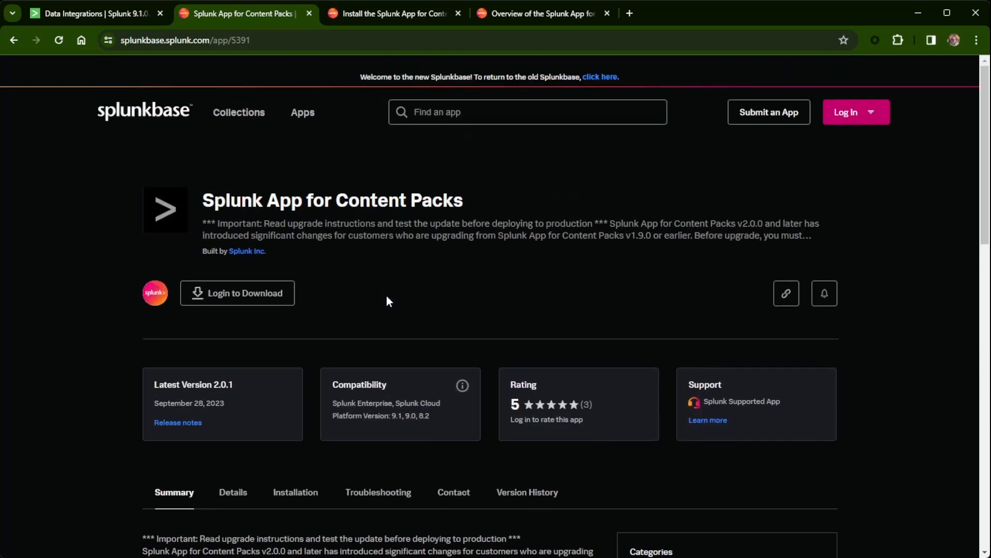
Read the on-premises install steps, through restarting Splunk, in the 'Install the Splunk App for Content Packs' guide.
left_click(402, 16)
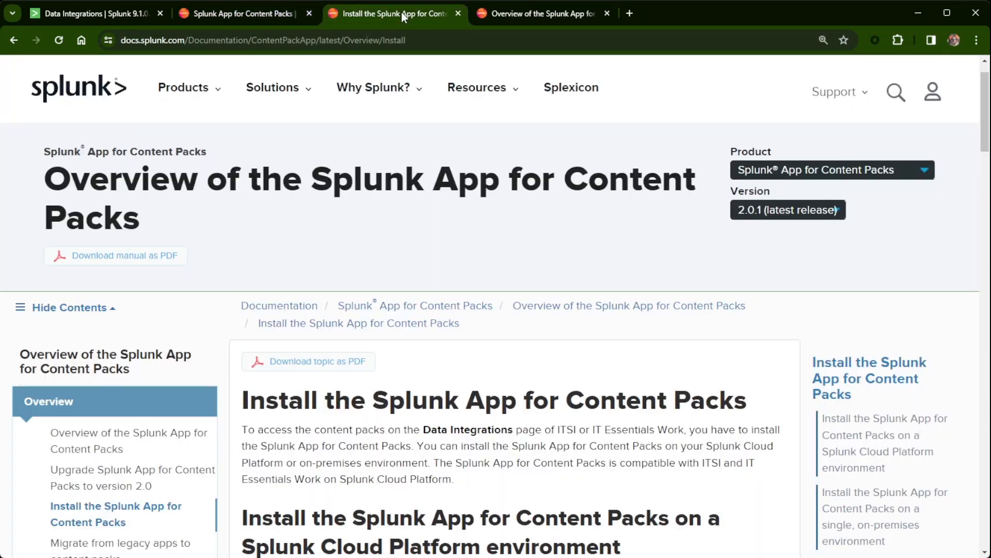
scroll(426, 121, "down", 5)
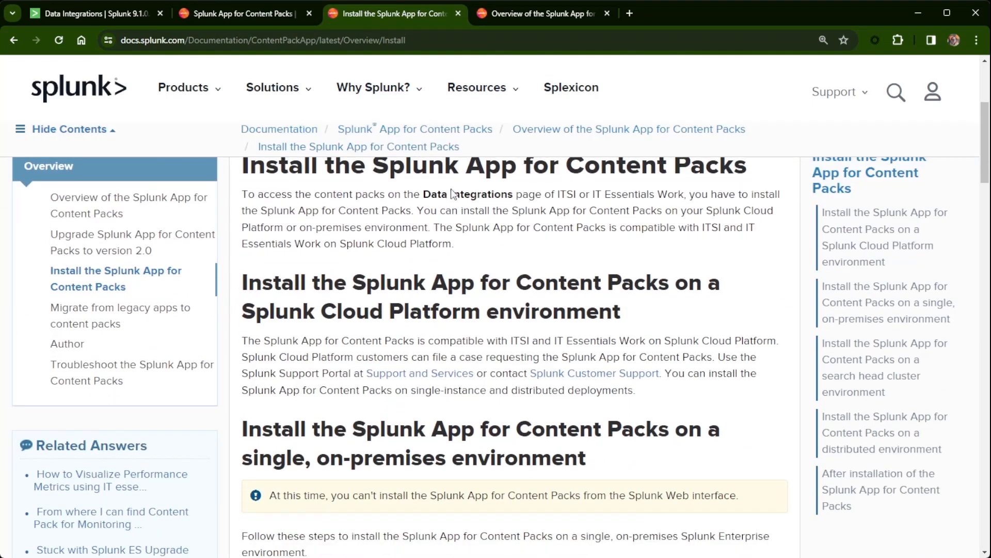
scroll(477, 241, "down", 3)
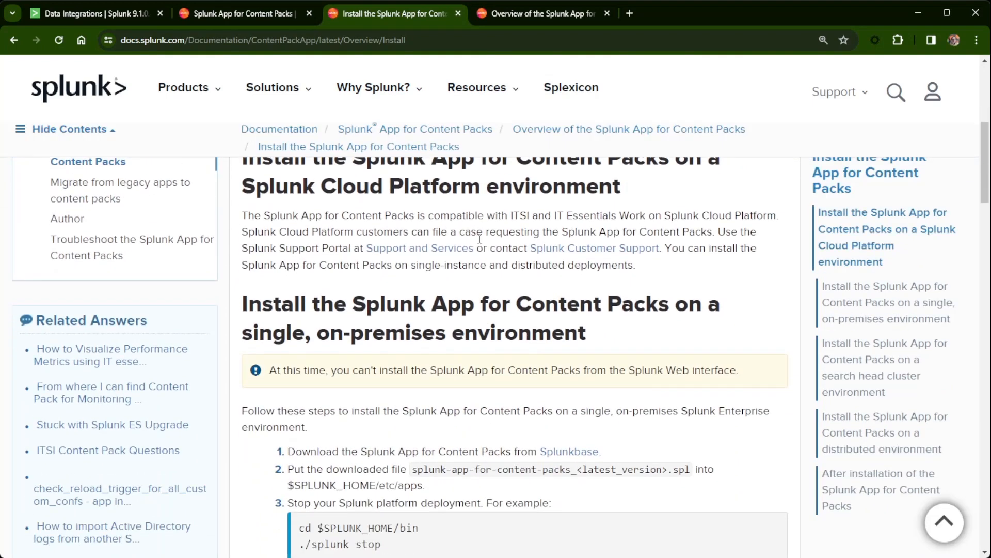
scroll(480, 239, "down", 4)
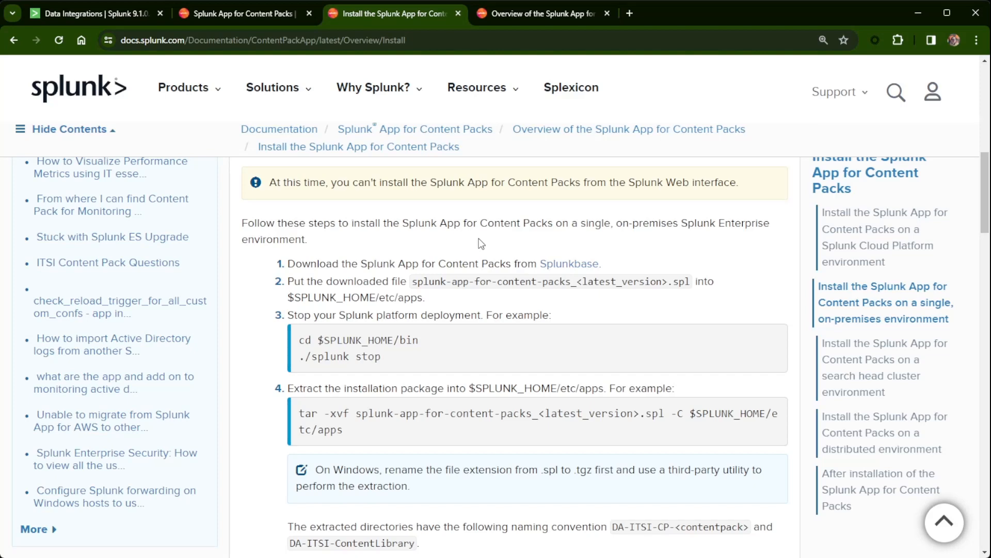
scroll(481, 243, "down", 2)
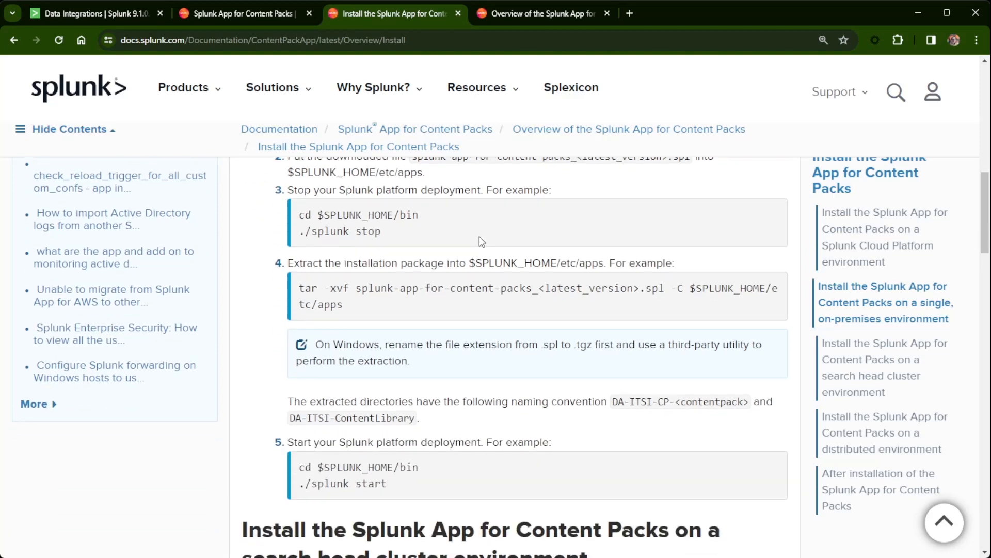
scroll(479, 237, "down", 1)
scroll(479, 238, "down", 1)
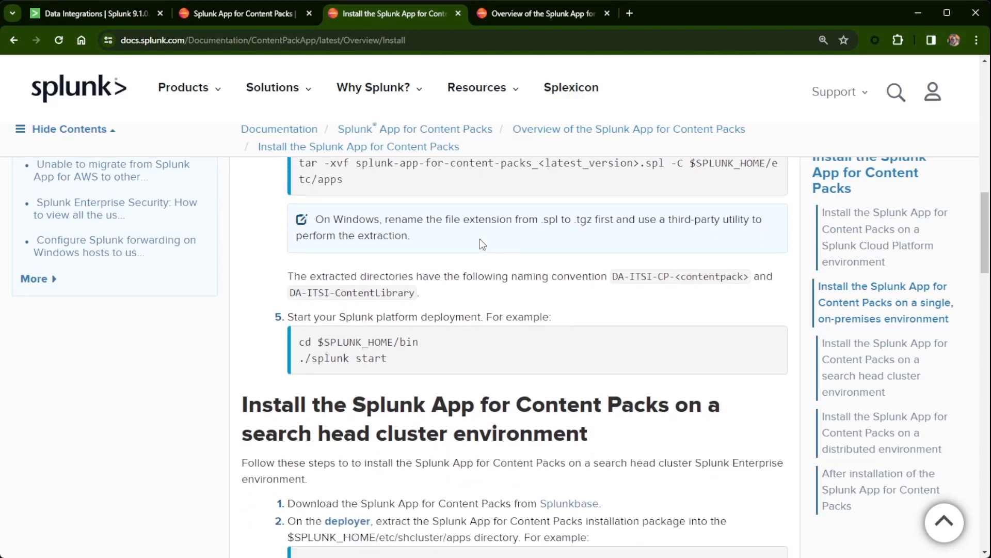
scroll(480, 243, "up", 15)
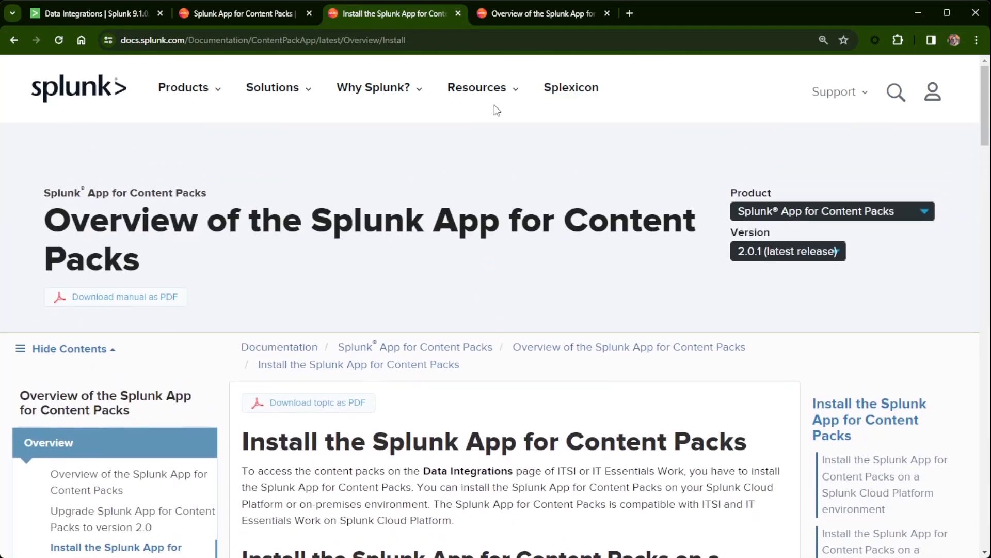
Review the content packs overview grid and compatibility table, then go back to the empty Content Library.
left_click(541, 13)
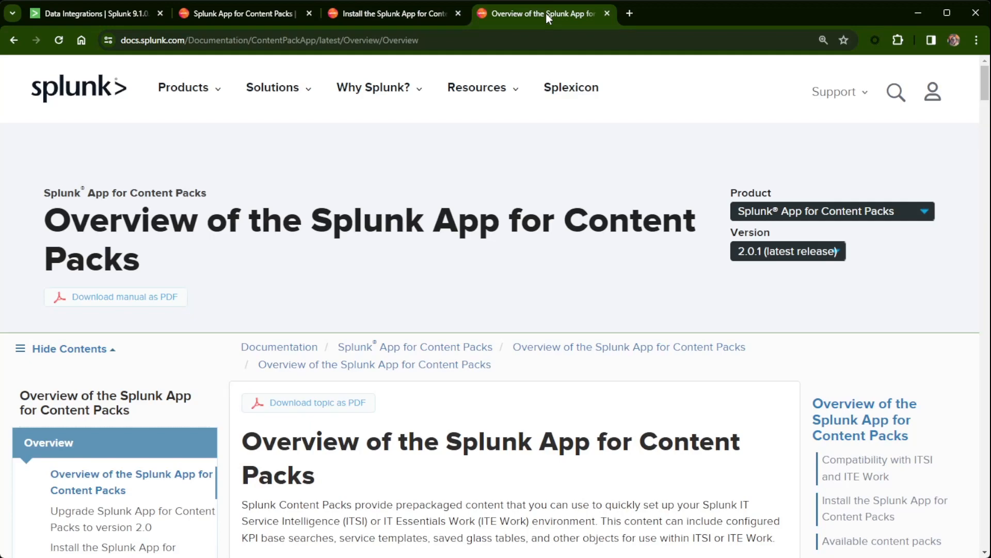
scroll(346, 306, "down", 5)
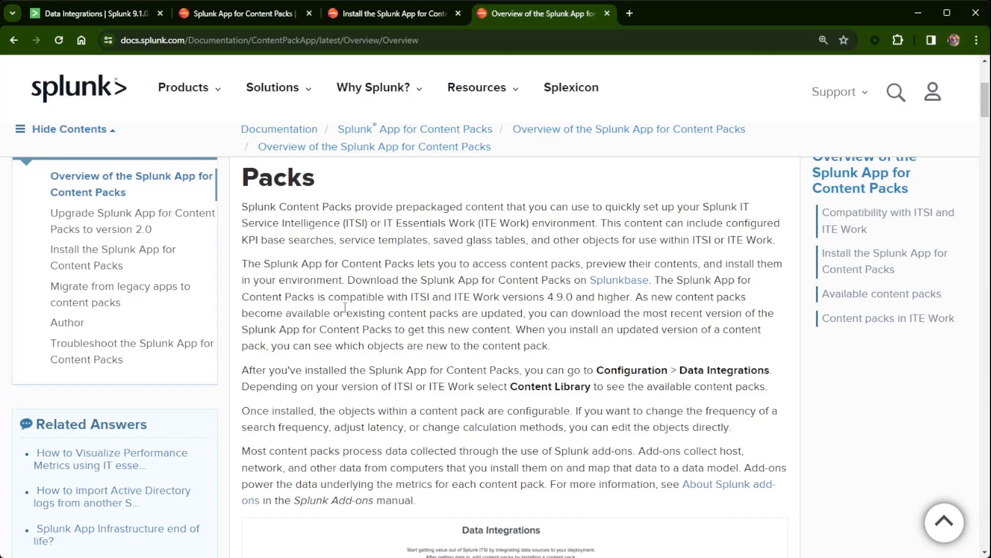
scroll(420, 349, "down", 5)
scroll(364, 380, "down", 5)
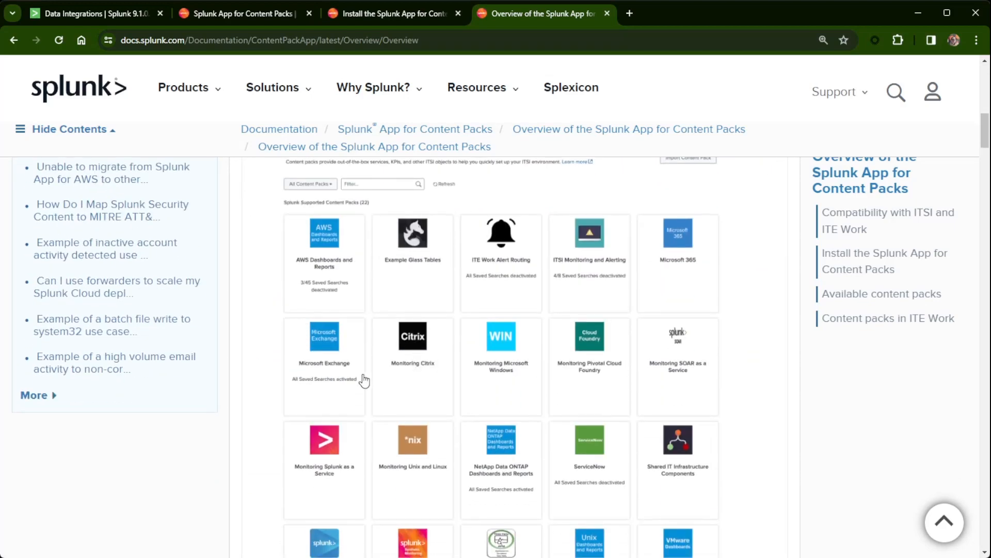
scroll(549, 458, "down", 5)
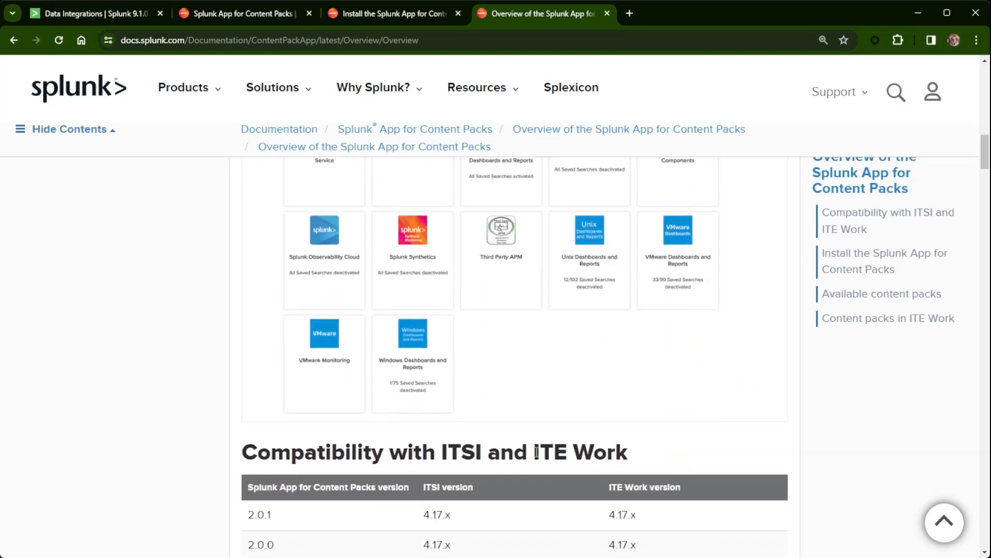
scroll(536, 452, "up", 5)
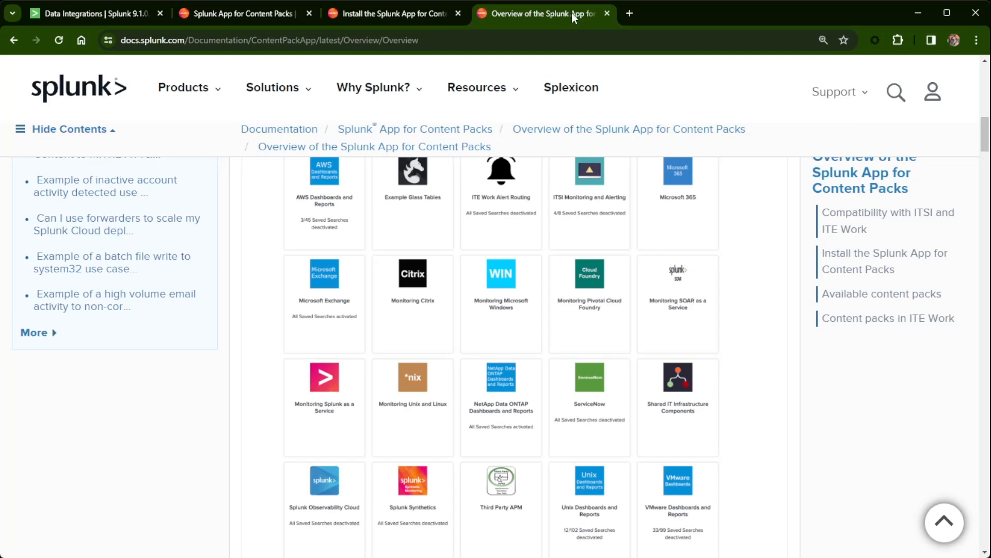
left_click(129, 13)
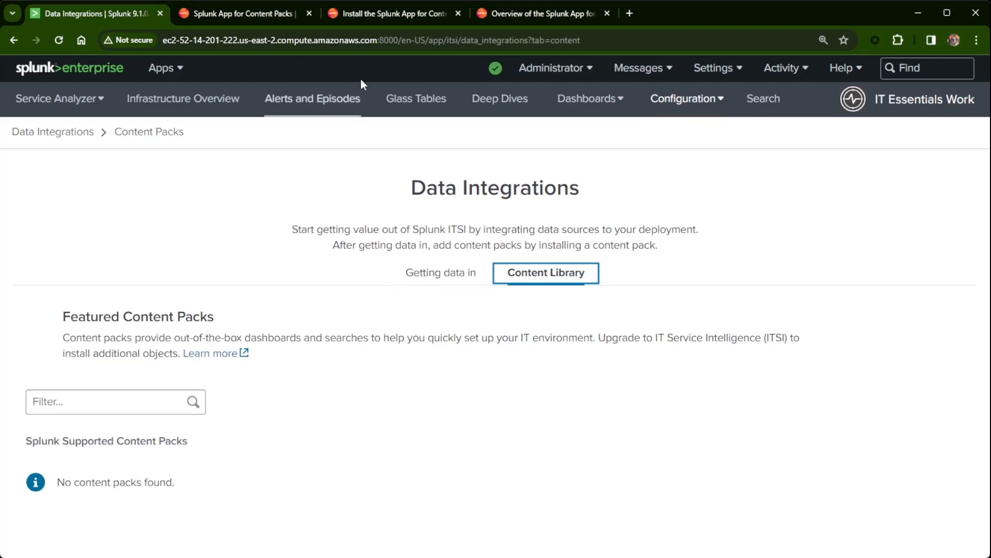
Revisit the install guide's steps 1–5 on stopping Splunk and extracting the package.
left_click(389, 17)
scroll(568, 287, "down", 15)
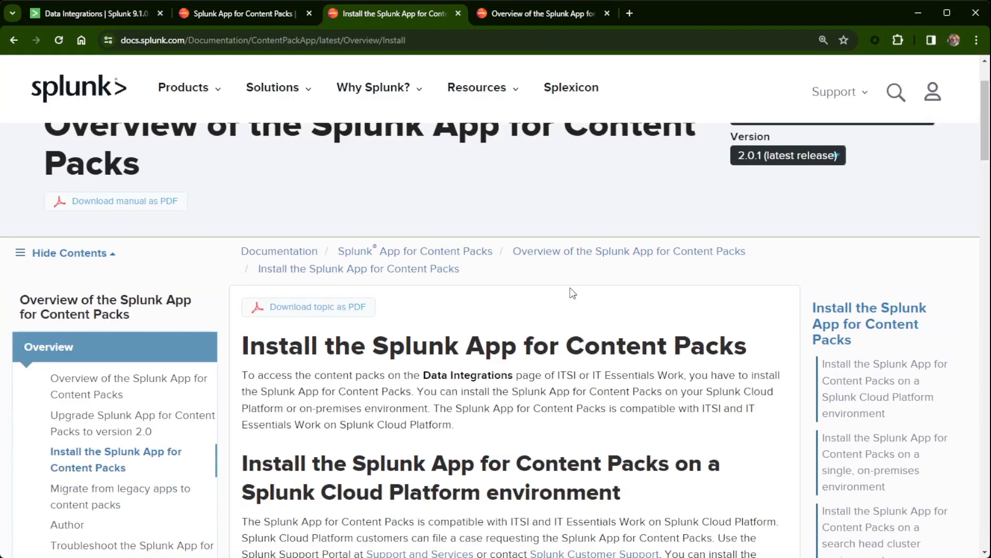
scroll(569, 292, "up", 4)
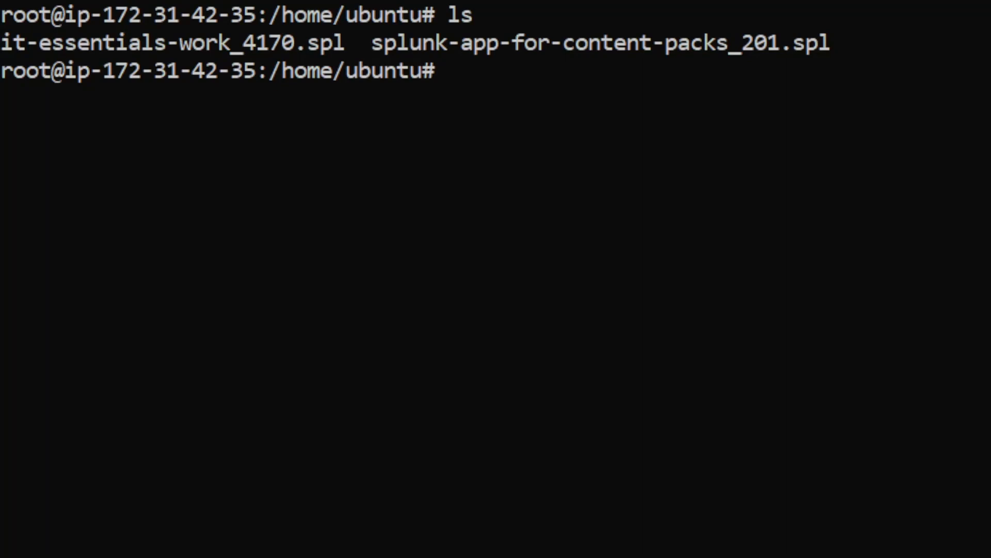
List the two downloaded .spl packages, then stop Splunk with /opt/splunk/bin/splunk stop.
key("Up")
key("Down")
type("cd")
key("BackSpace")
key("BackSpace")
key("BackSpace")
type("/")
type("opt/s")
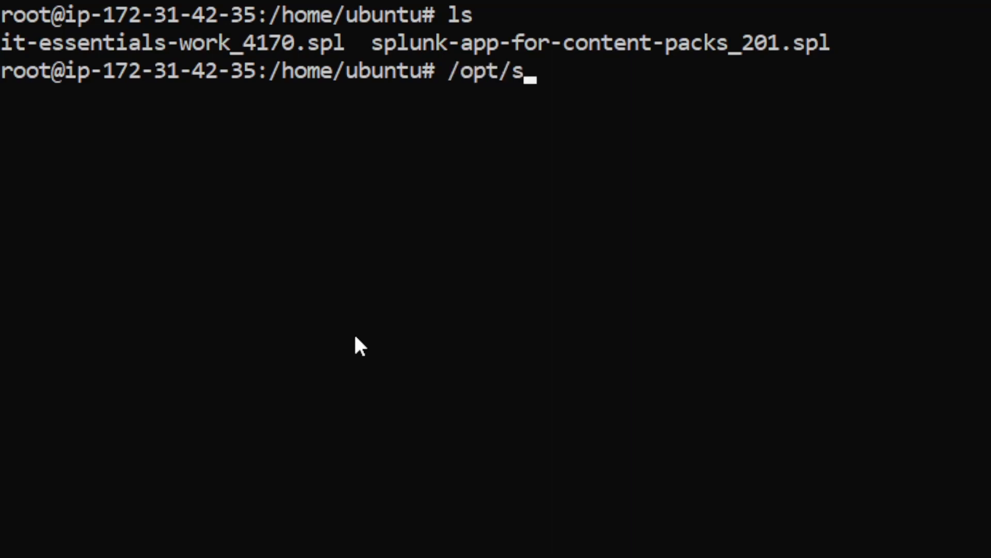
type("plunk")
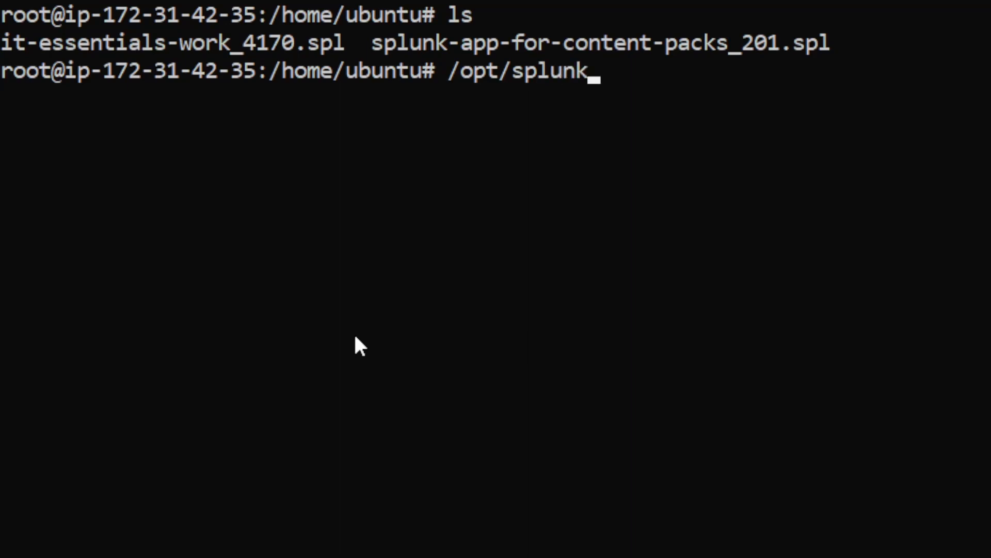
type("/bin/splou")
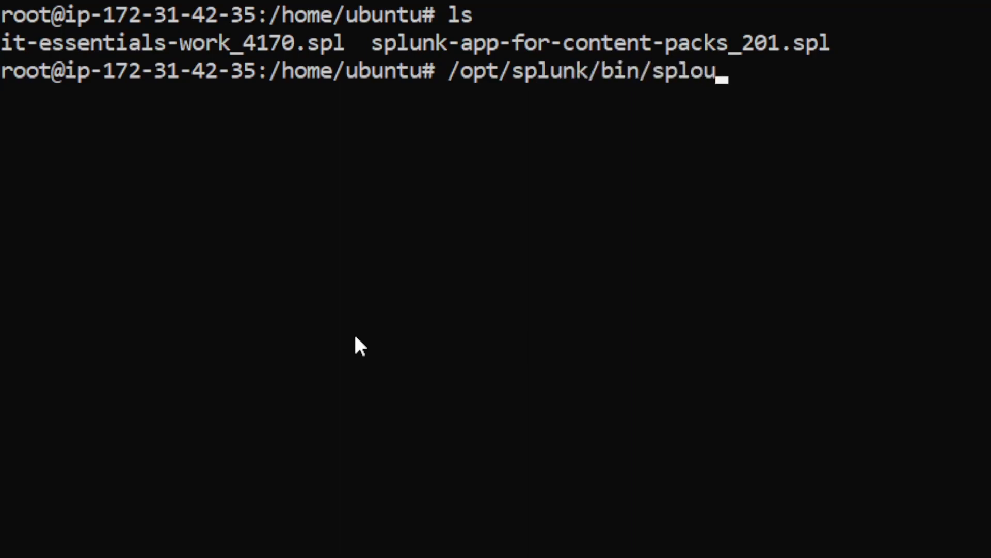
key("BackSpace")
key("BackSpace")
type("unk stop")
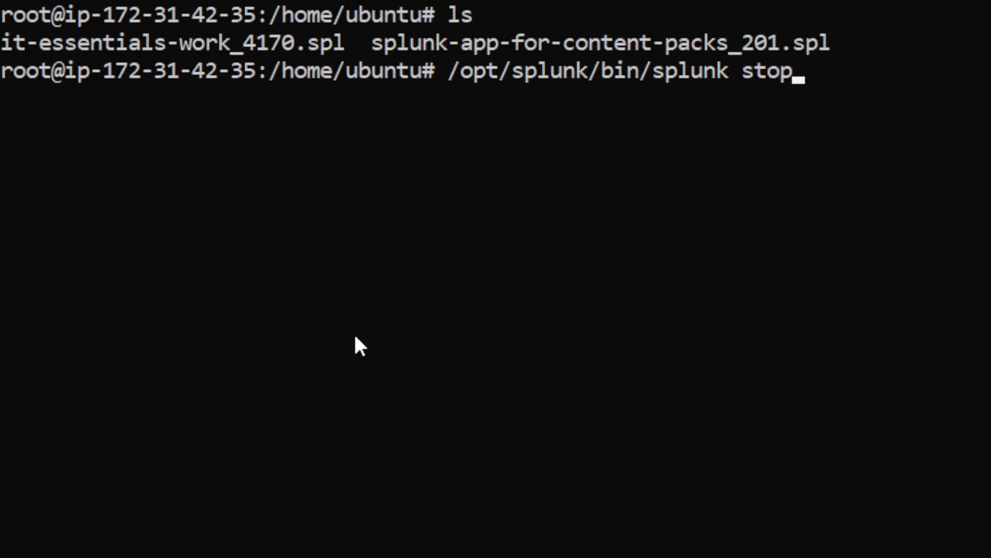
key("Return")
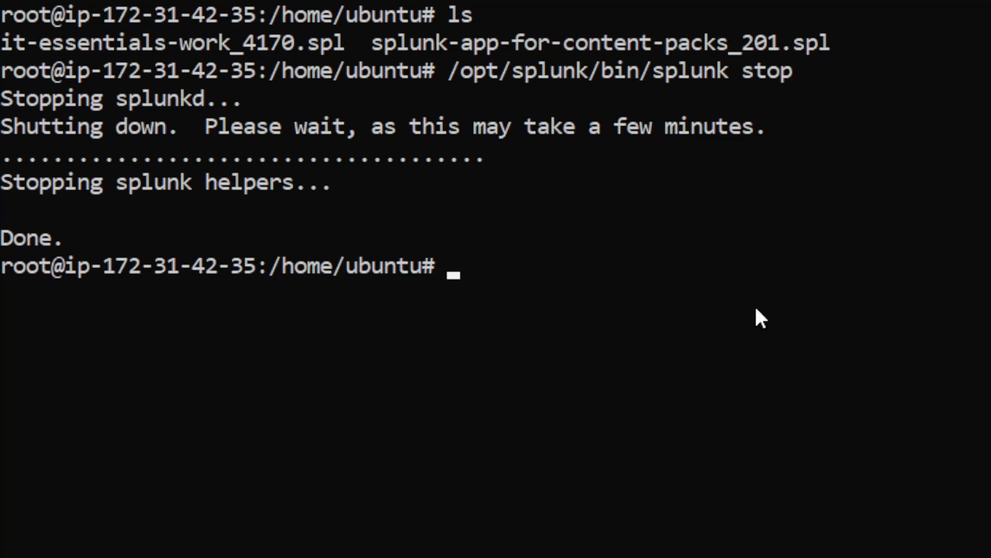
type("tar -x")
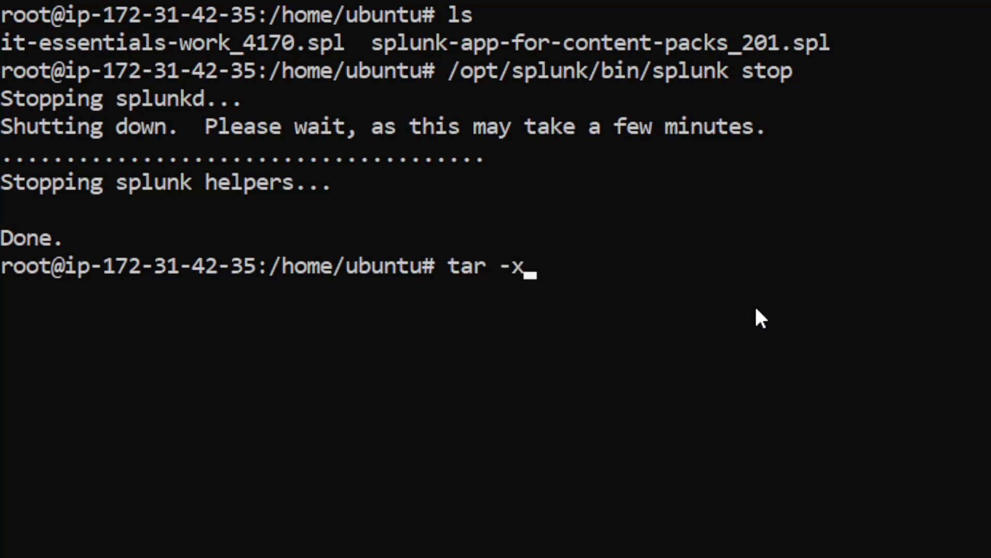
type("vf")
Extract splunk-app-for-content-packs_201.spl into /opt/splunk/etc/apps using tar -xvf with -C.
type("splunk")
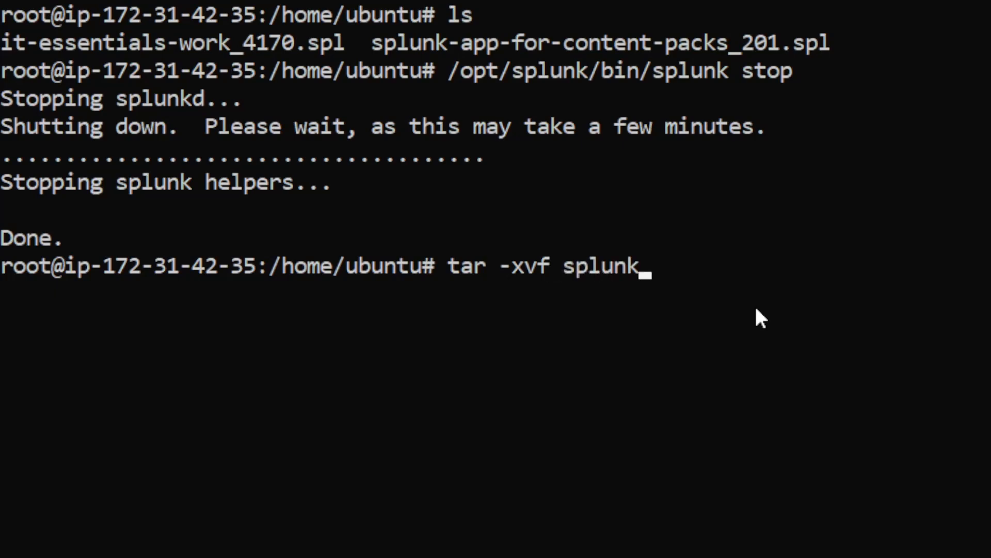
key("Tab")
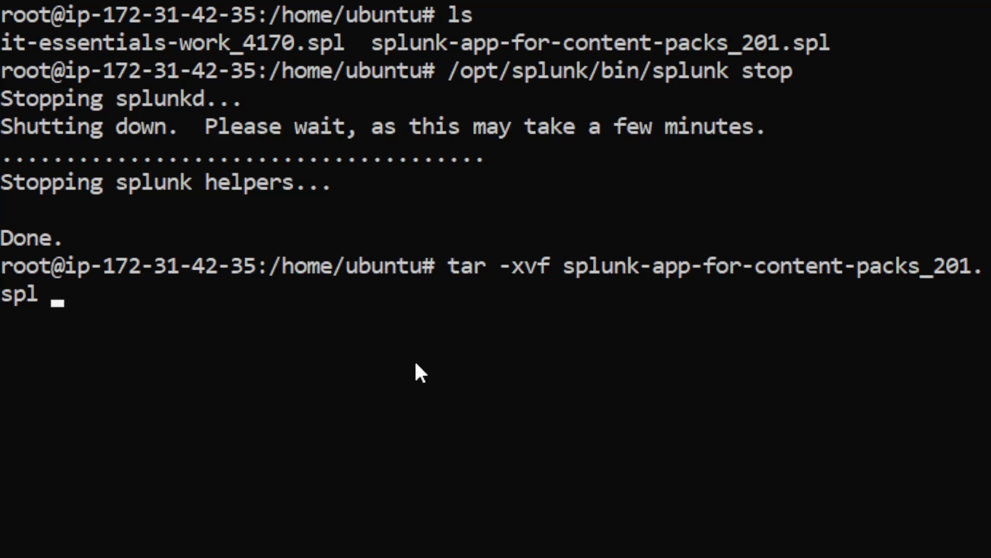
type("-C /opt/splunk/")
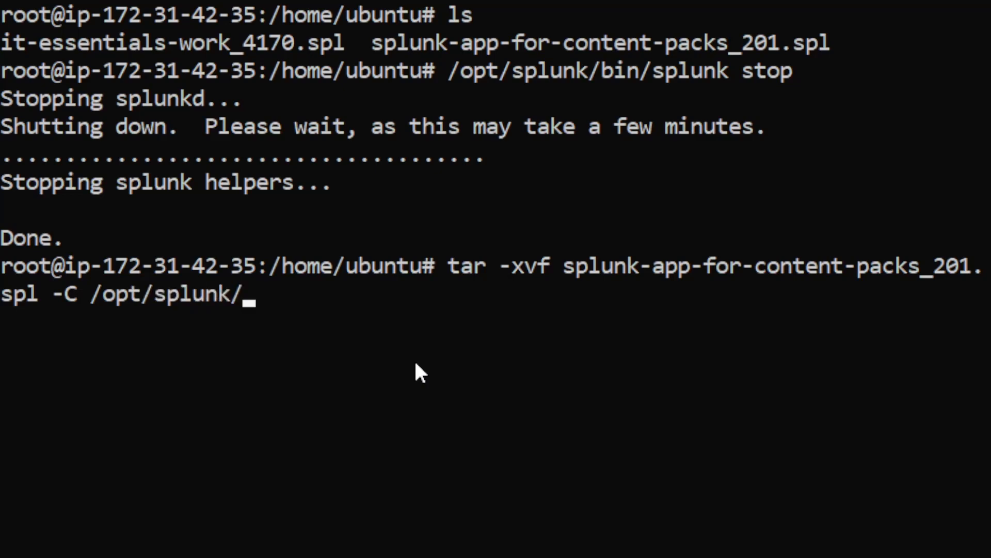
type("etc/apps")
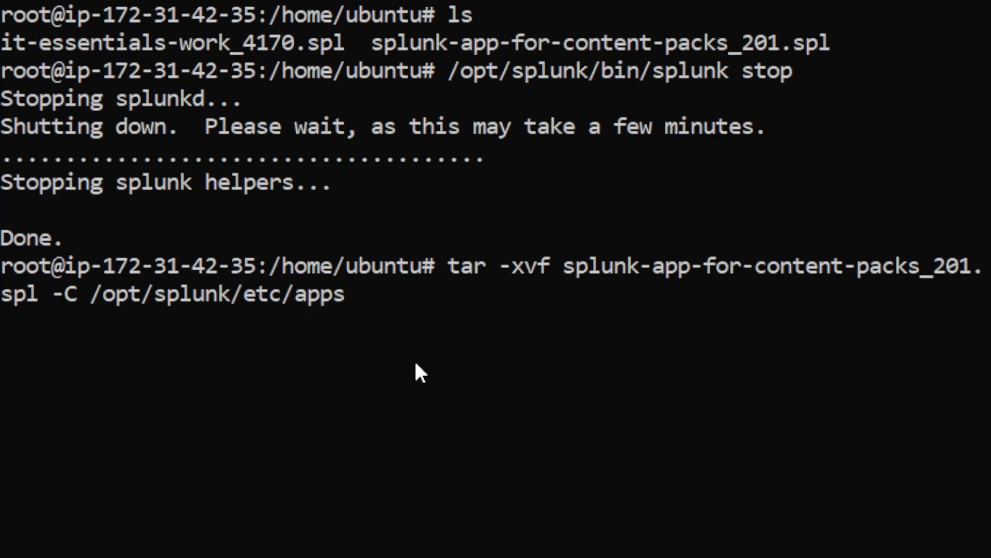
key("Return")
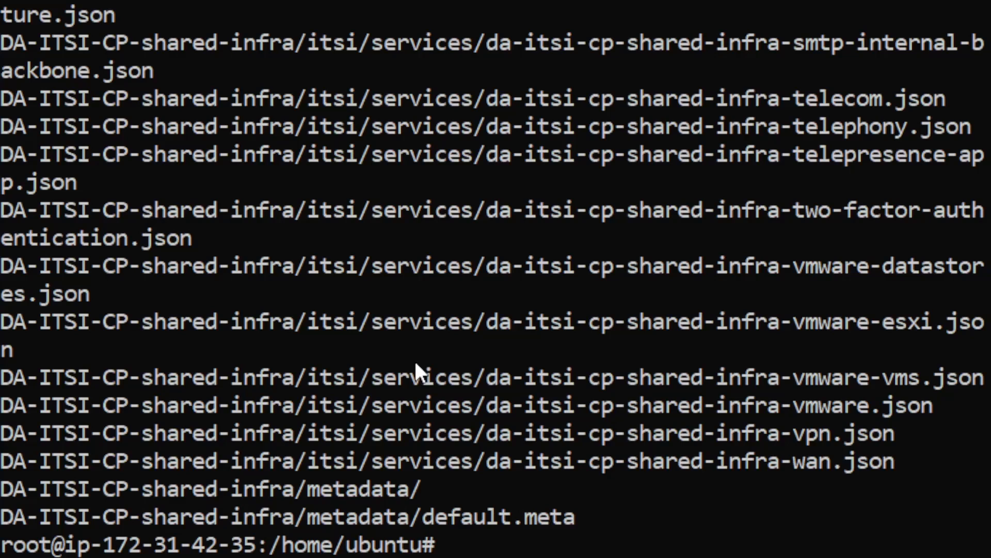
type("/opt/splunk/bin/splunk stop")
key("BackSpace")
key("BackSpace")
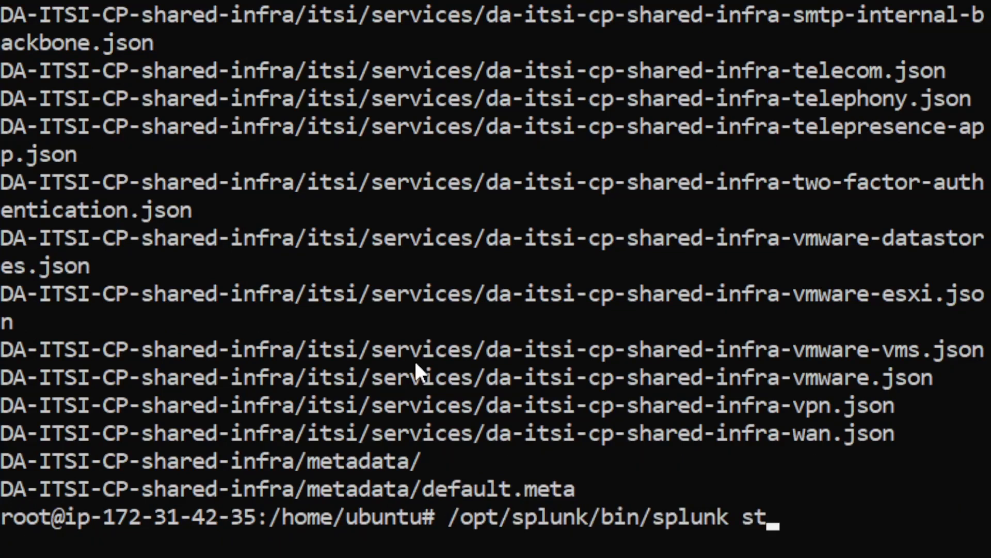
Start Splunk again with /opt/splunk/bin/splunk start.
type("art")
key("Return")
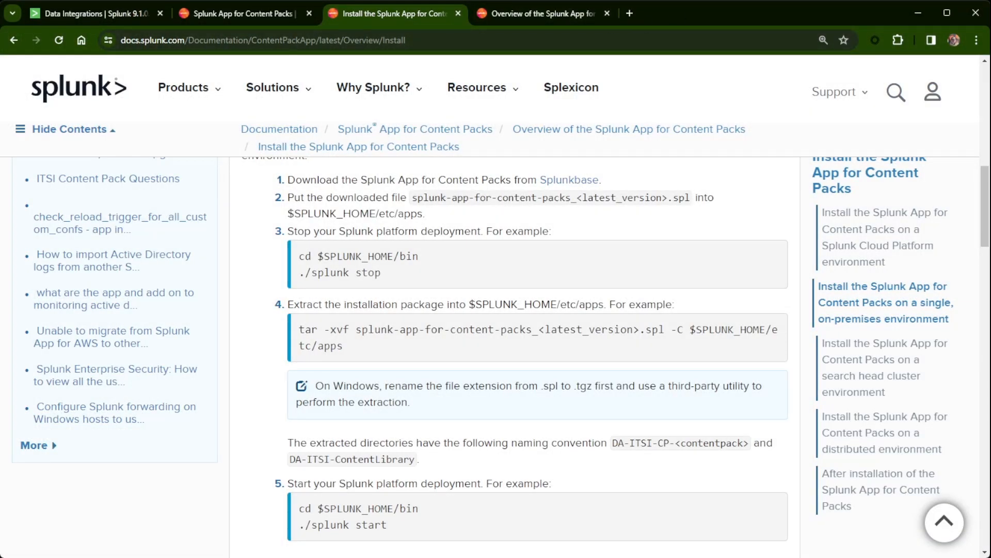
Log back into Splunk Web with the admin username and the account password.
left_click(53, 12)
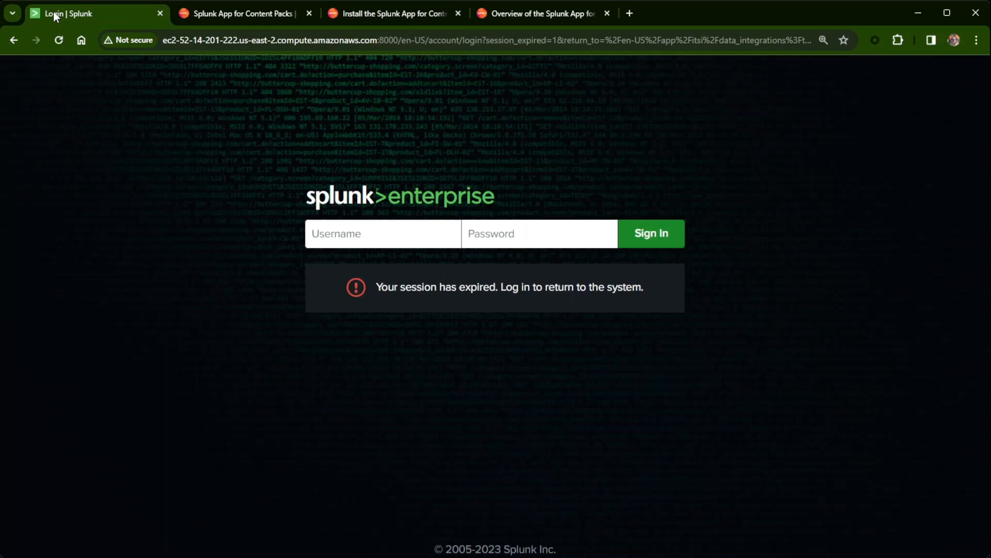
type("admin")
key("Tab")
type("*********")
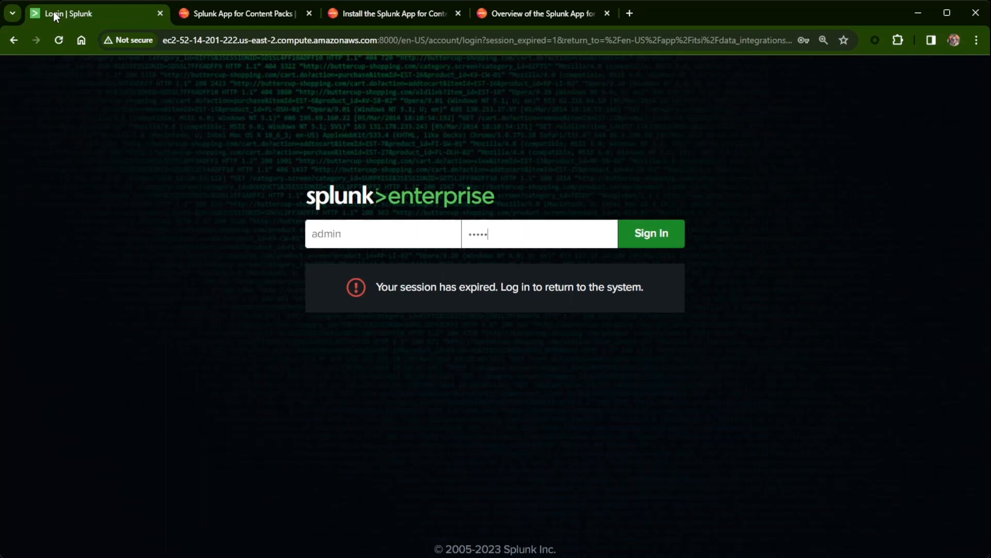
key("Return")
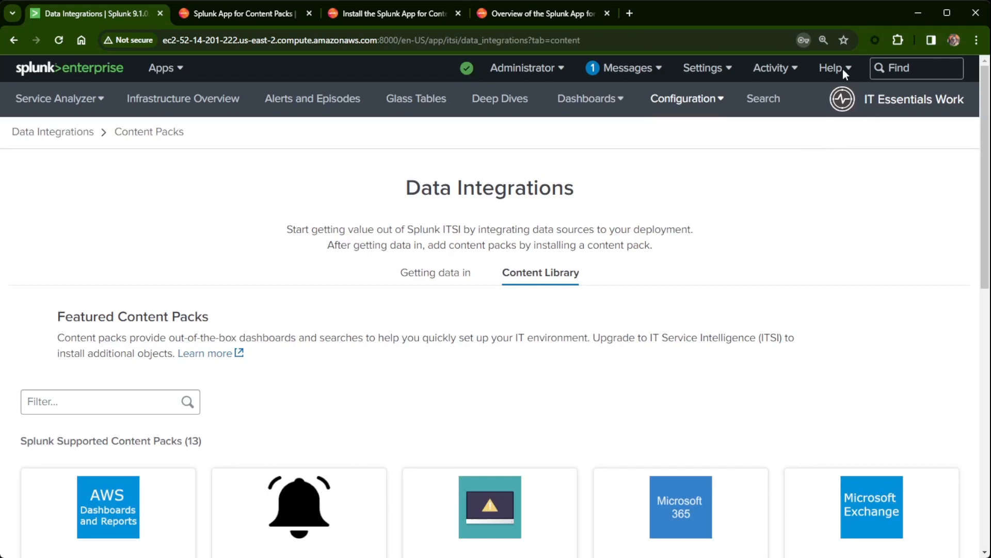
scroll(216, 212, "down", 5)
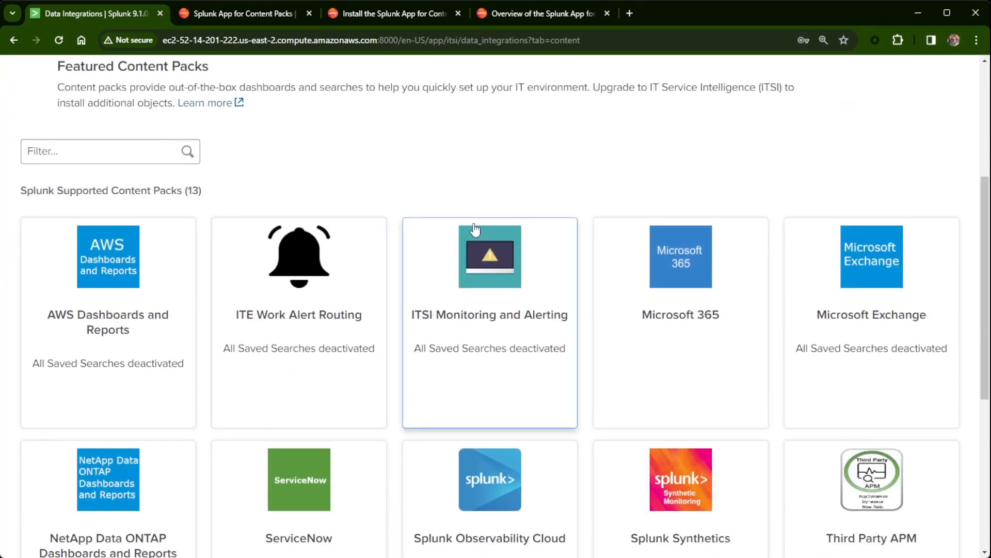
scroll(475, 229, "up", 3)
scroll(668, 288, "down", 4)
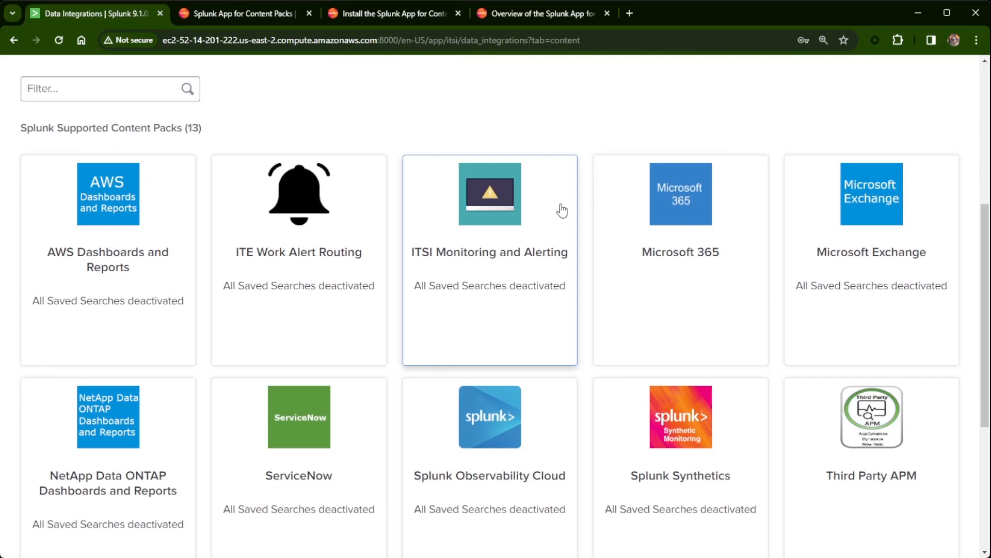
scroll(561, 210, "up", 6)
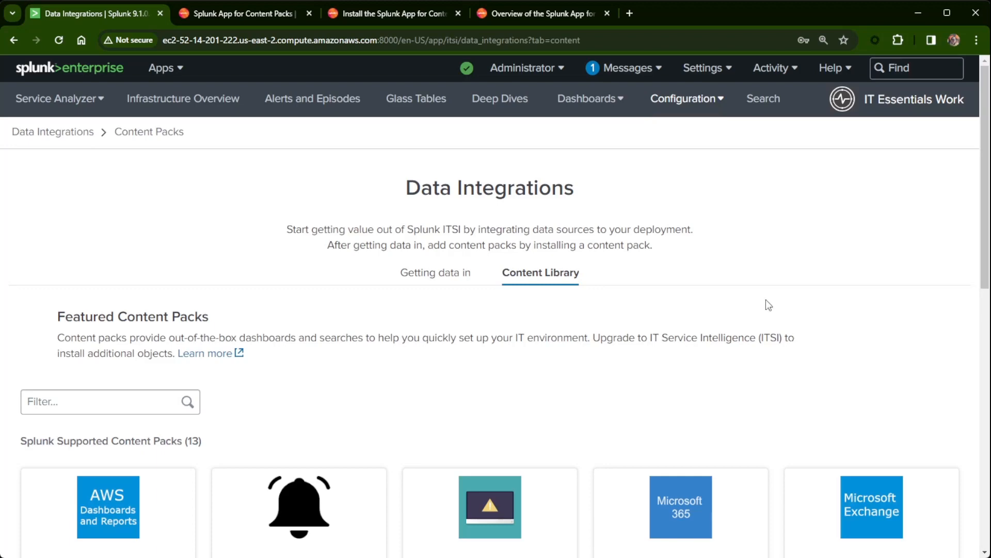
scroll(400, 427, "down", 2)
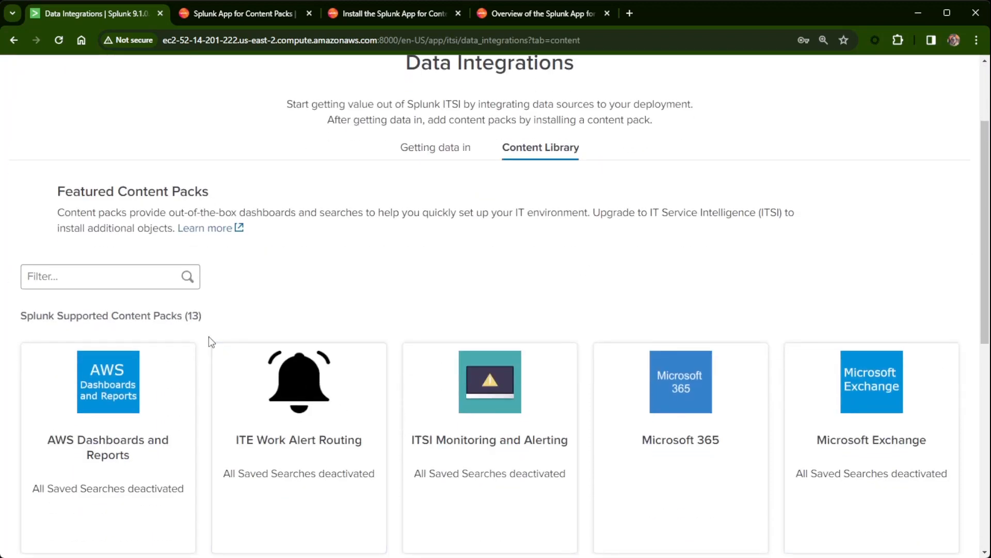
scroll(211, 344, "down", 1)
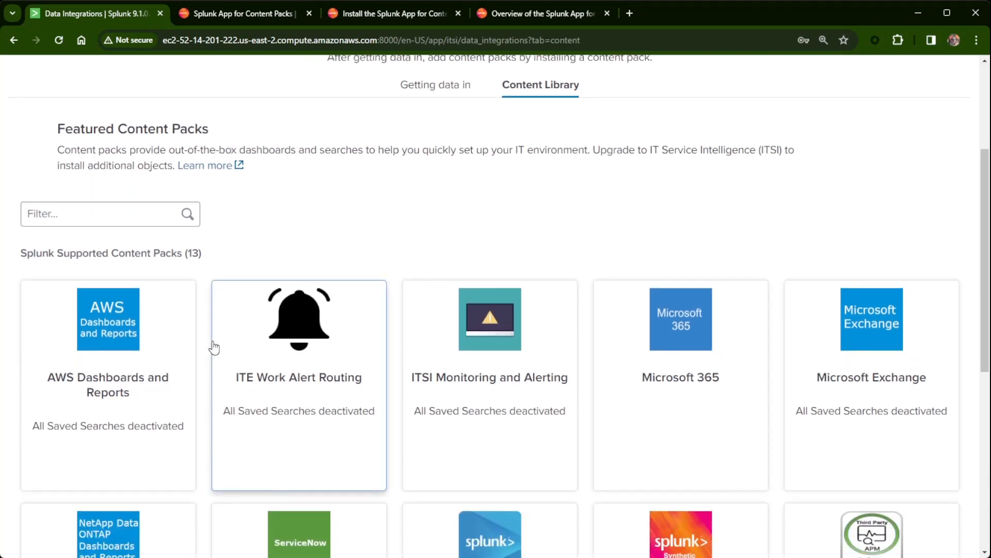
scroll(213, 347, "down", 2)
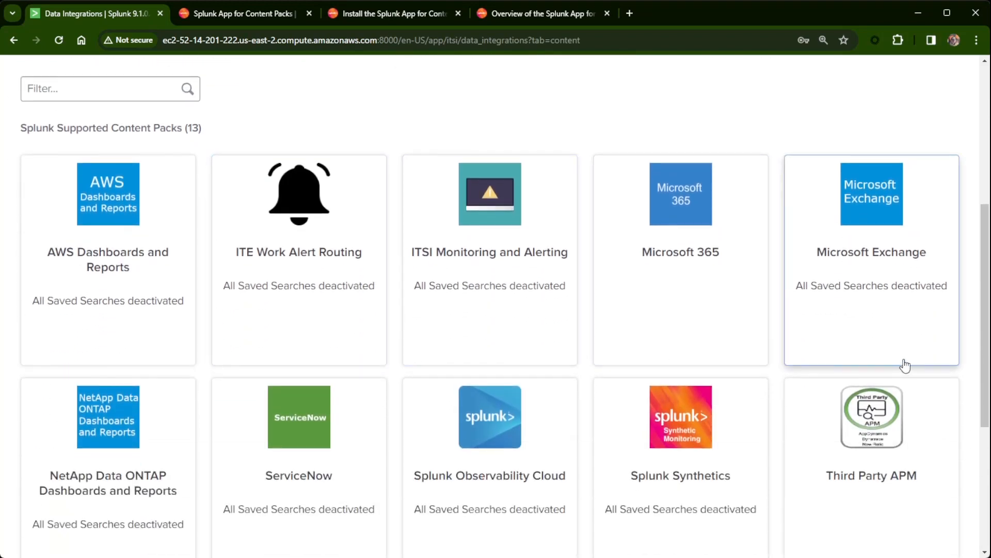
scroll(866, 351, "down", 2)
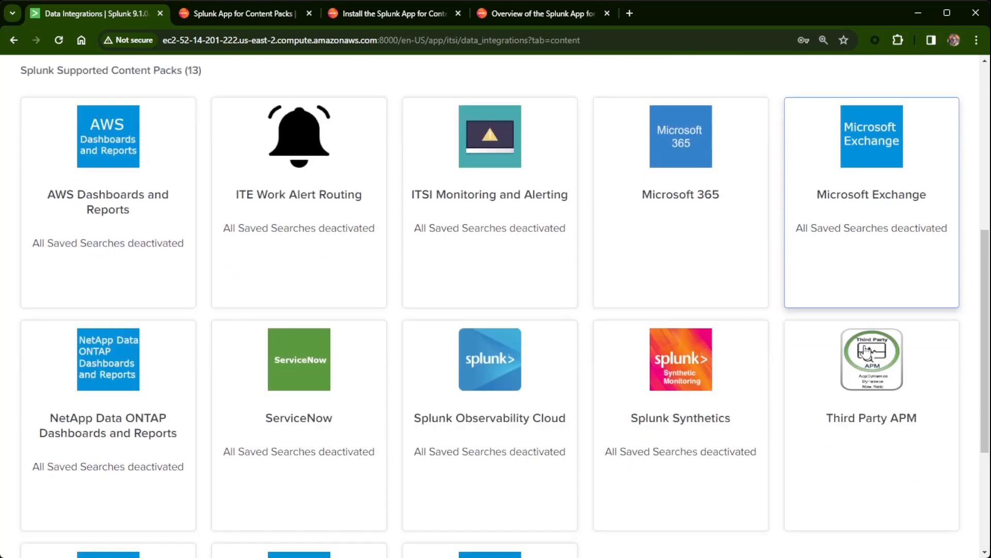
scroll(863, 350, "up", 3)
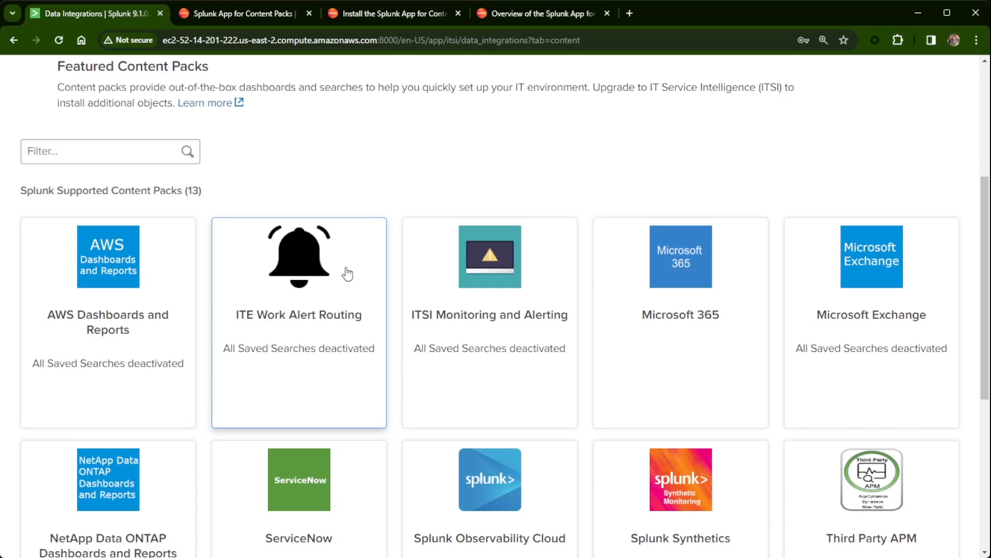
Install the ITE Work Alert Routing pack with all 4 saved searches activated, confirming Install in the backup dialog.
left_click(307, 272)
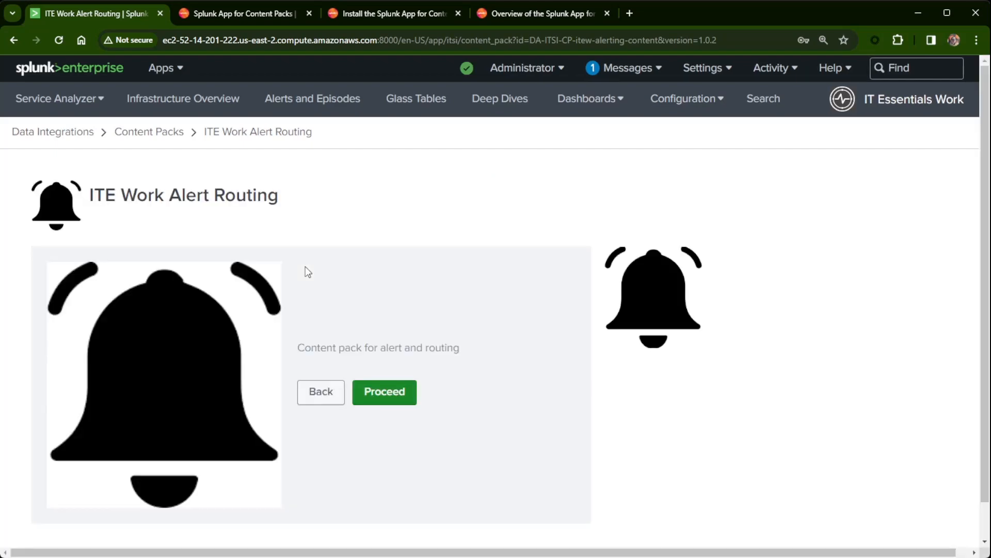
scroll(476, 310, "down", 1)
left_click(394, 355)
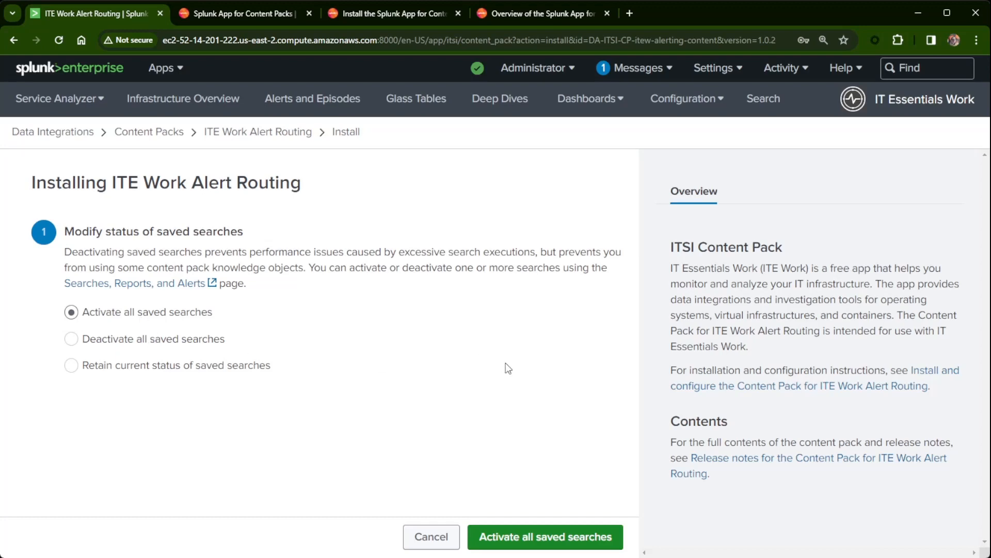
left_click(526, 540)
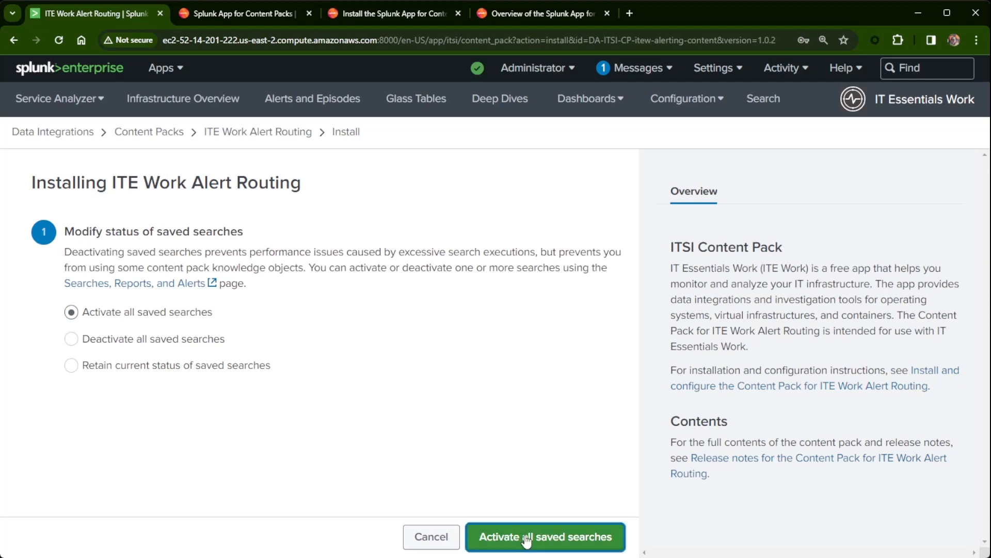
left_click(681, 266)
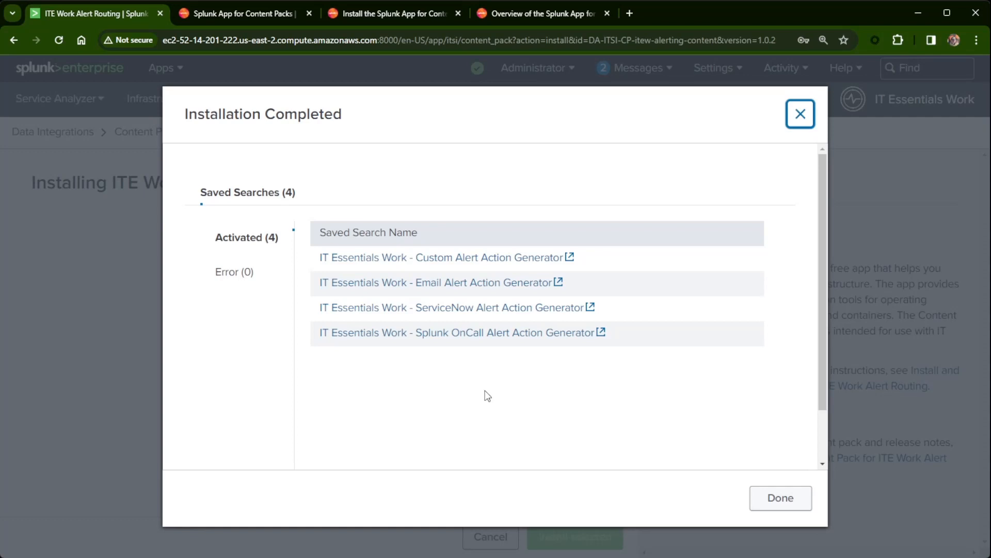
Close the install summary, start the Unix Dashboards and Reports pack with all saved searches activated, and highlight the full-backup warning.
left_click(782, 499)
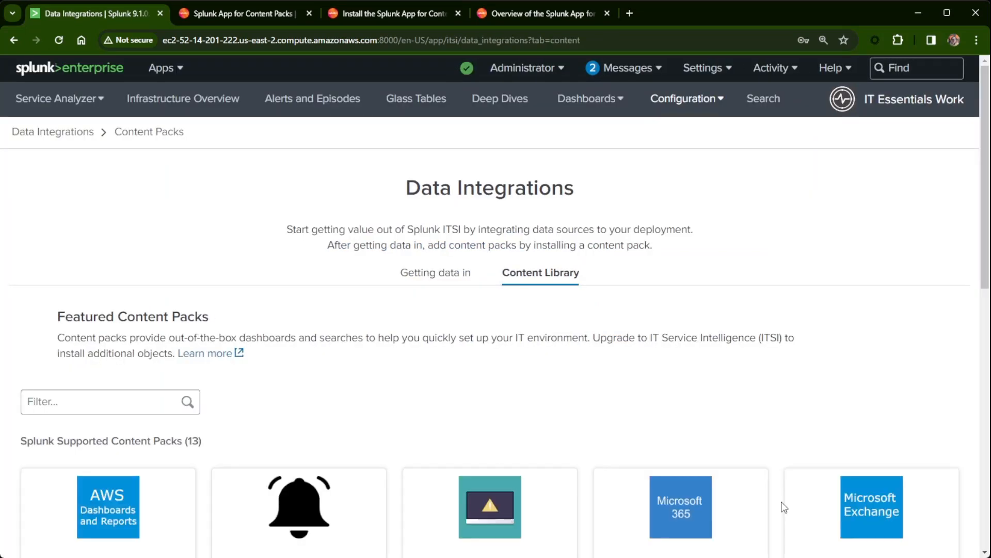
scroll(532, 449, "down", 5)
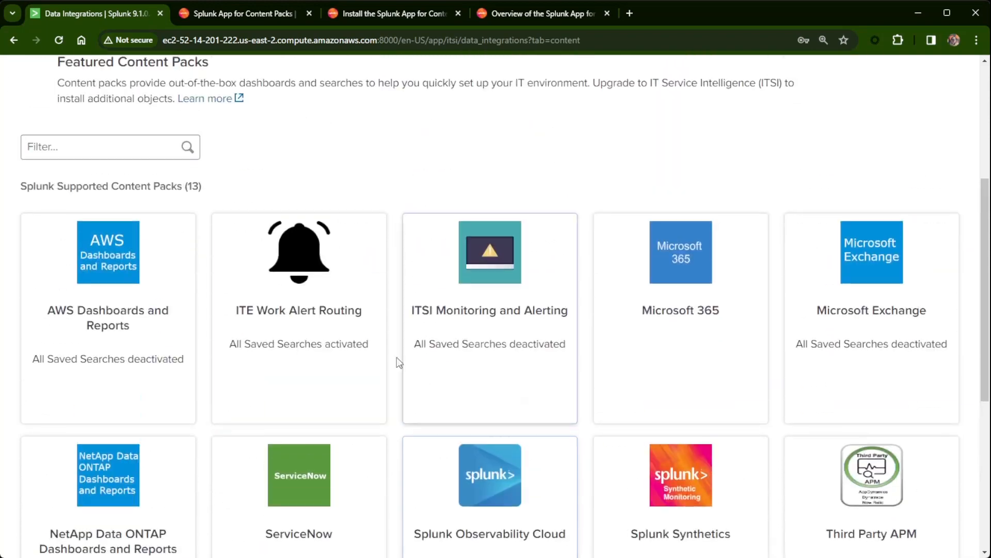
scroll(471, 361, "down", 6)
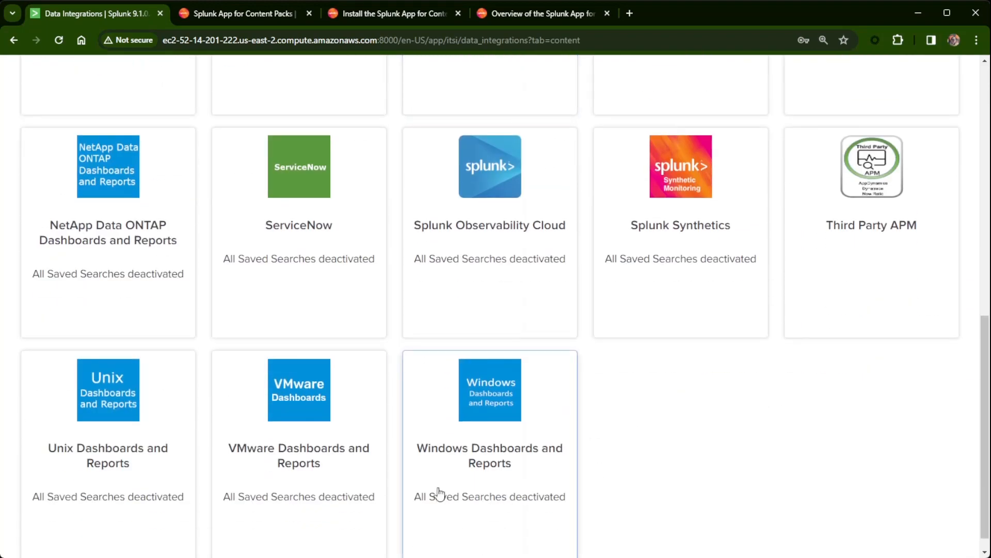
left_click(118, 402)
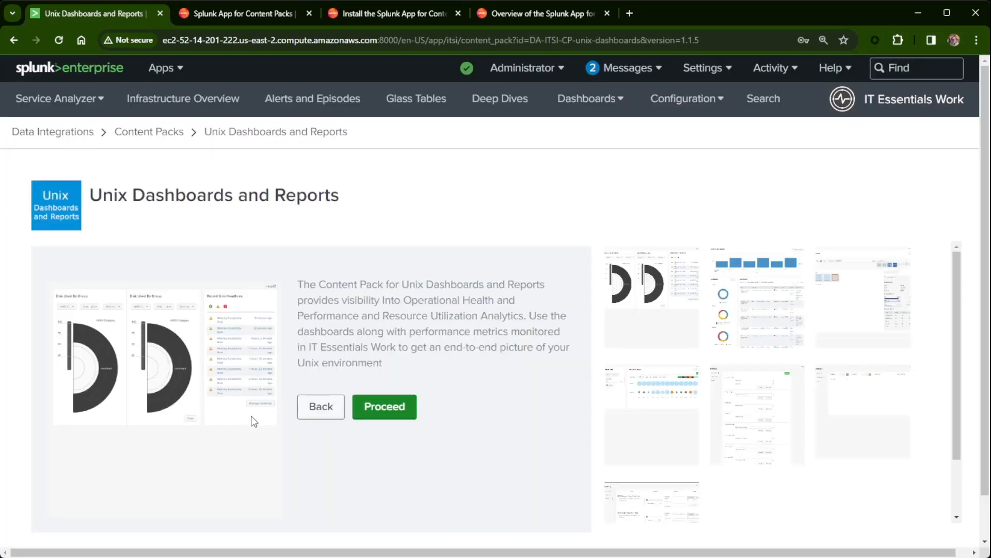
scroll(368, 494, "down", 1)
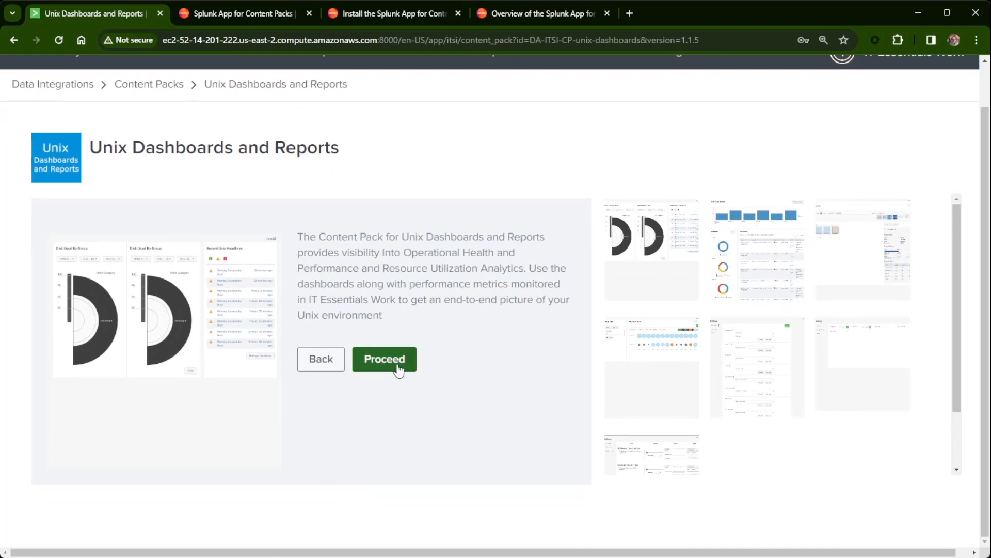
left_click(397, 367)
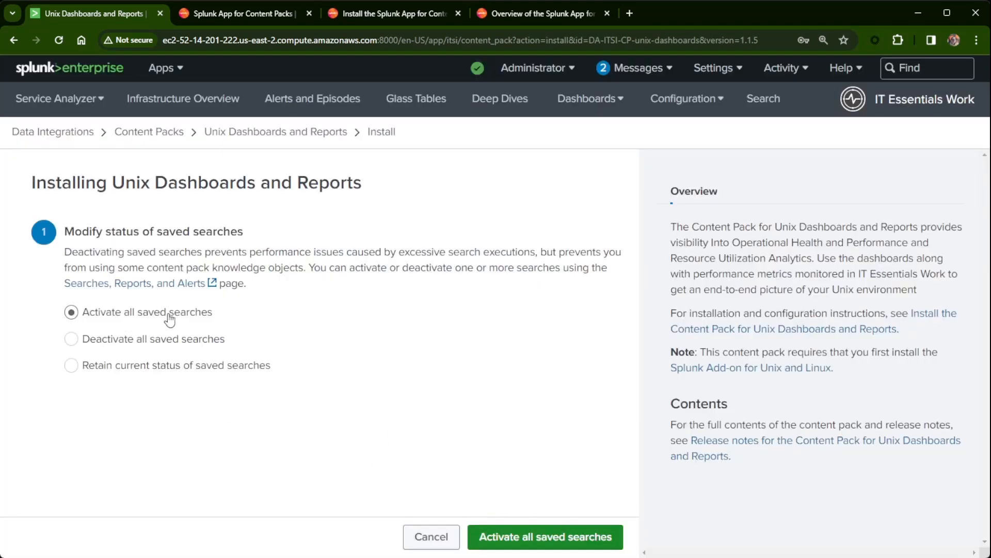
left_click(543, 545)
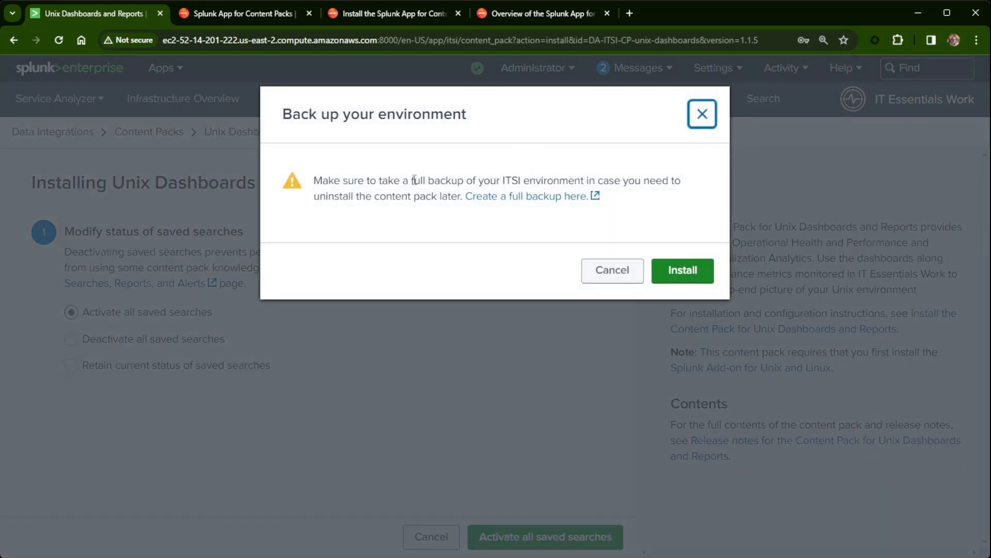
left_click_drag(313, 180, 472, 181)
From the backup warning, start a new Full Backup job on the Backup/Restore Jobs page.
left_click(472, 237)
left_click(554, 200)
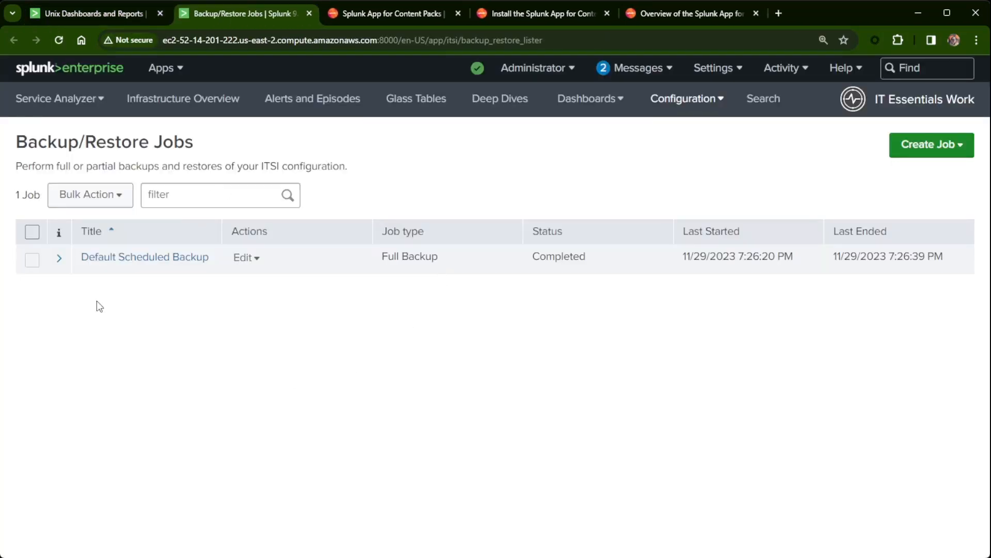
left_click(935, 149)
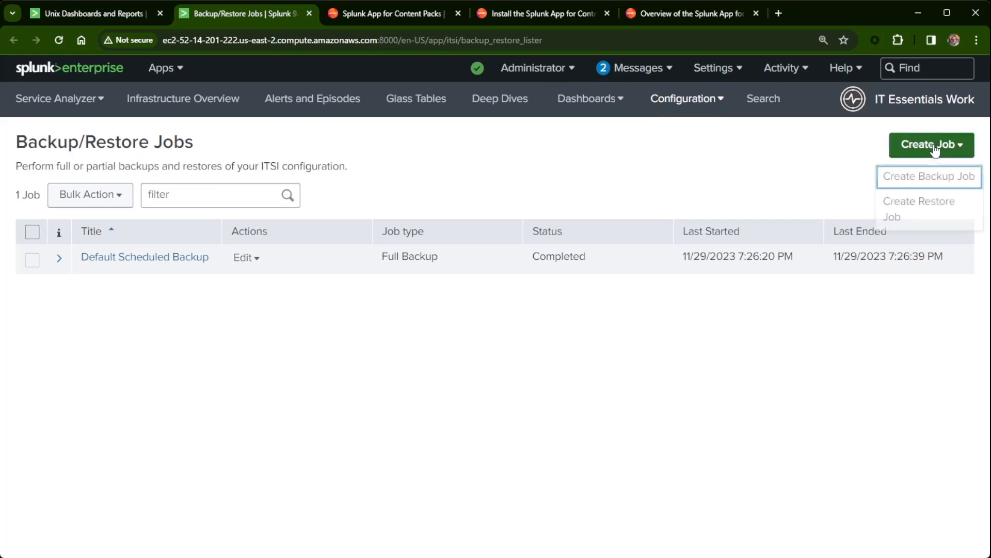
left_click(940, 180)
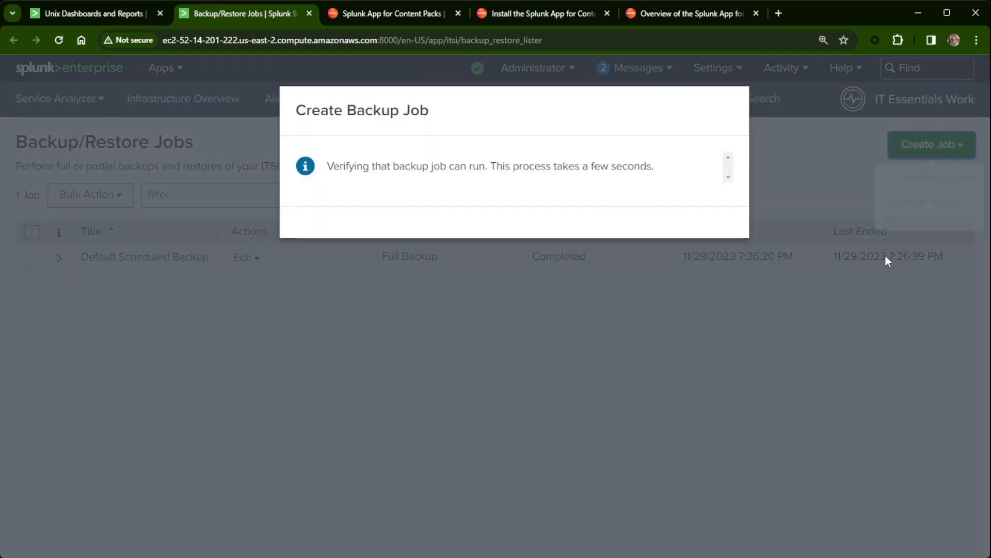
left_click(525, 167)
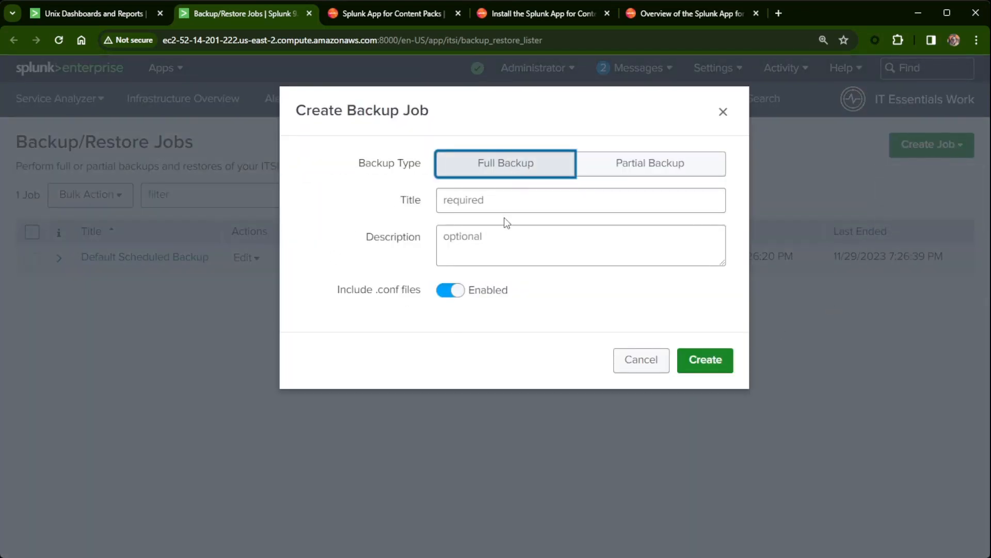
Title the backup ite_work_11-29-2023, exclude .conf files, create it, and reload to confirm completion.
left_click(514, 200)
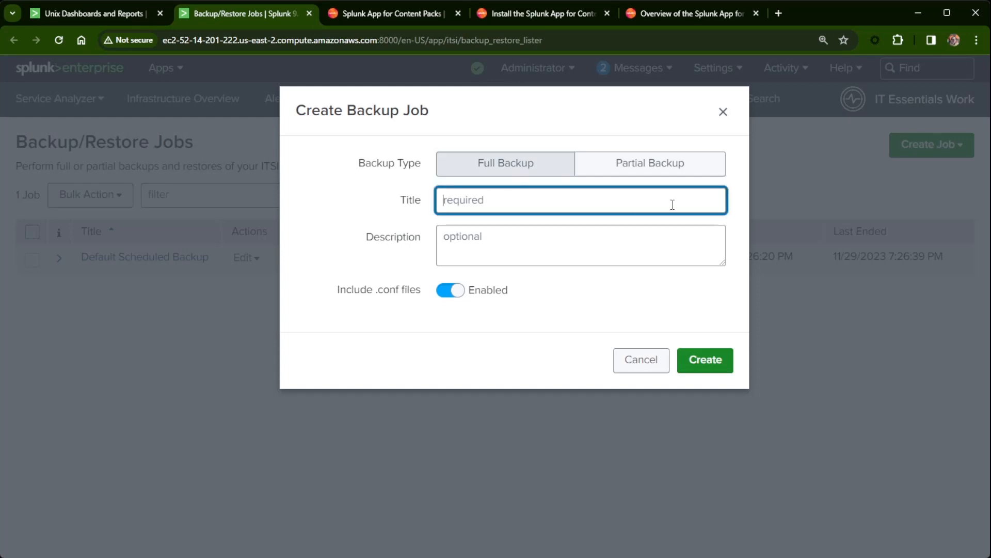
type("ite_work")
type("_11-29")
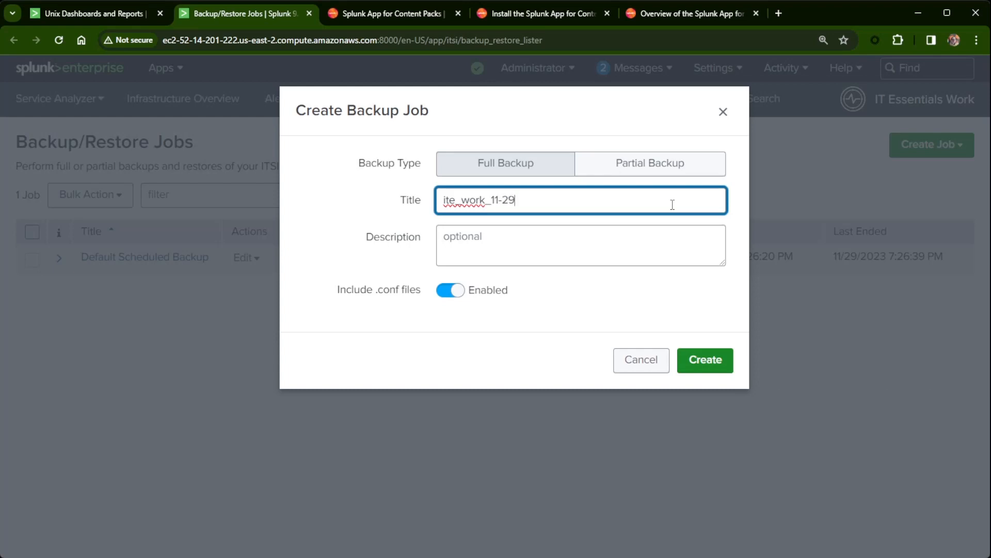
type("-2023")
left_click(444, 297)
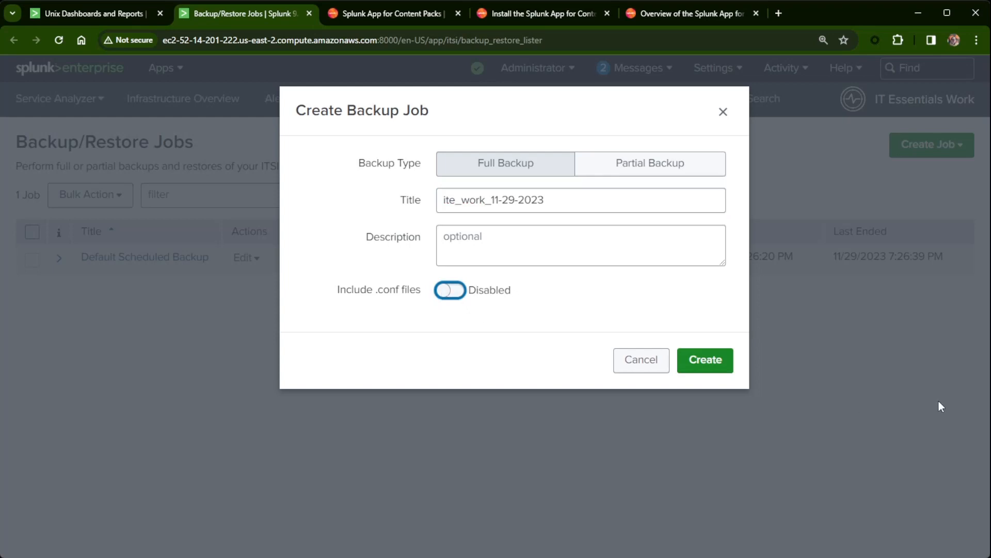
left_click(700, 361)
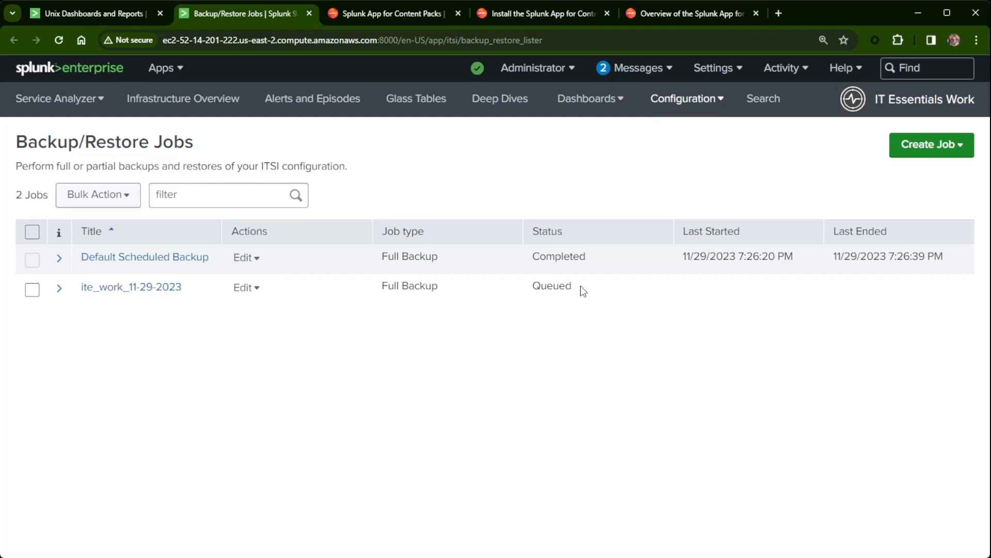
left_click(57, 40)
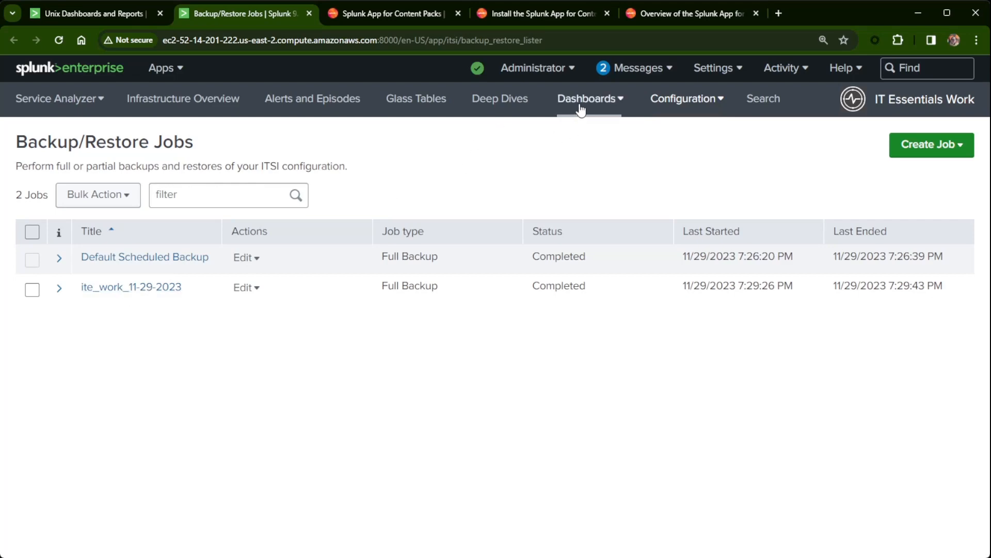
left_click(693, 101)
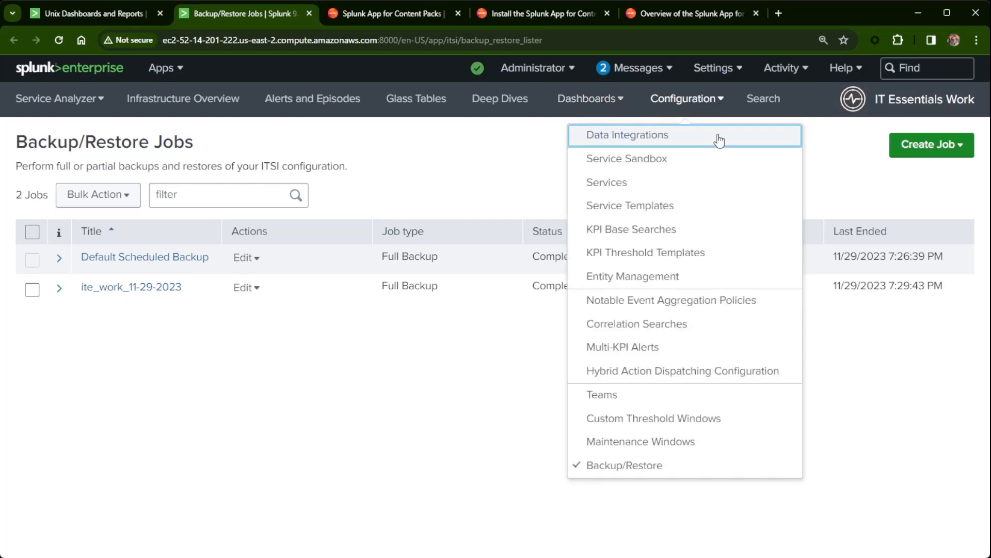
Open the Unix Dashboards and Reports pack from the Data Integrations Content Library.
left_click(667, 147)
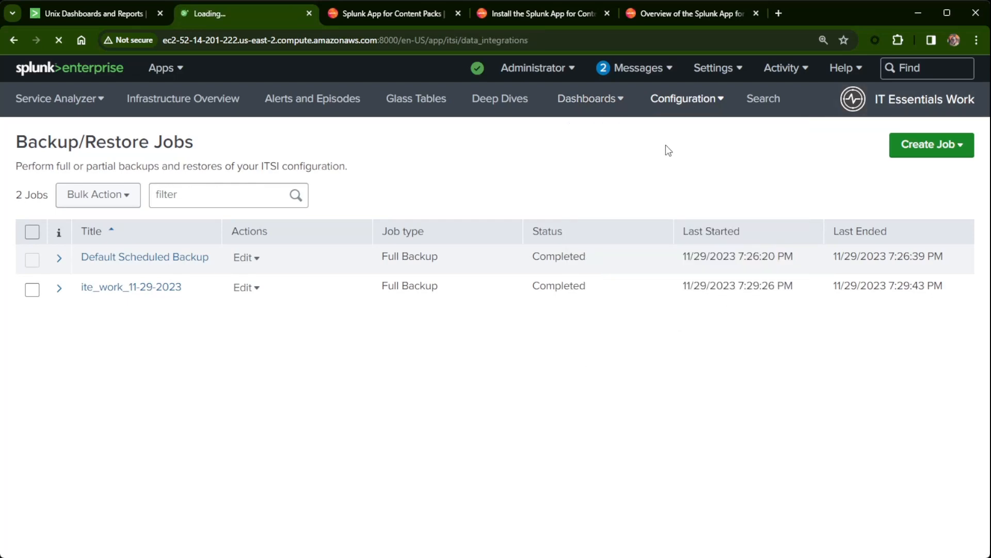
left_click(548, 282)
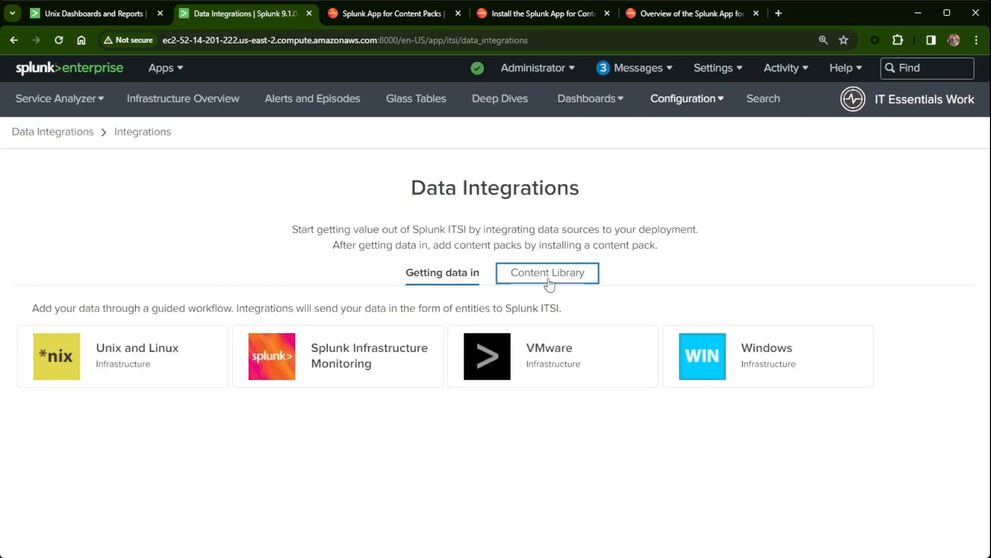
scroll(436, 316, "down", 10)
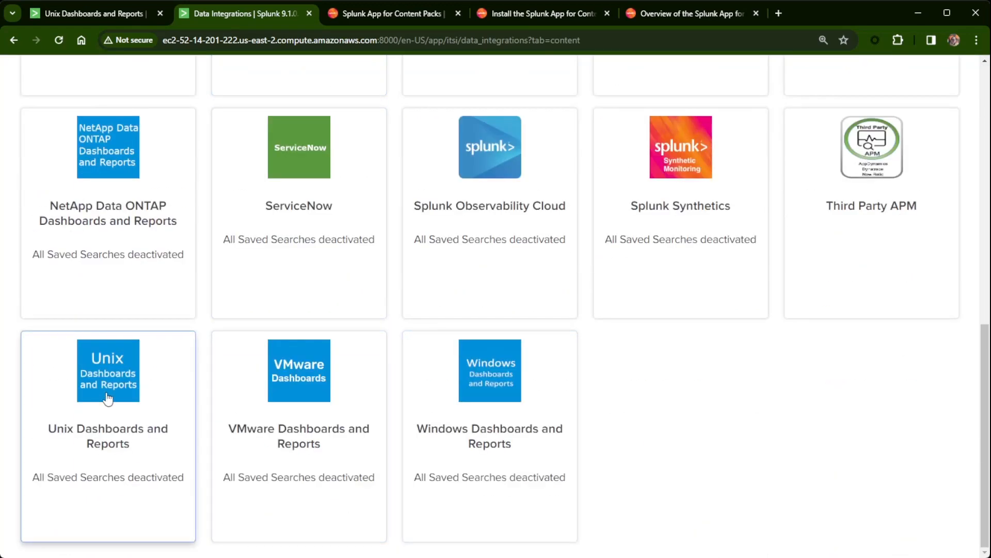
left_click(116, 400)
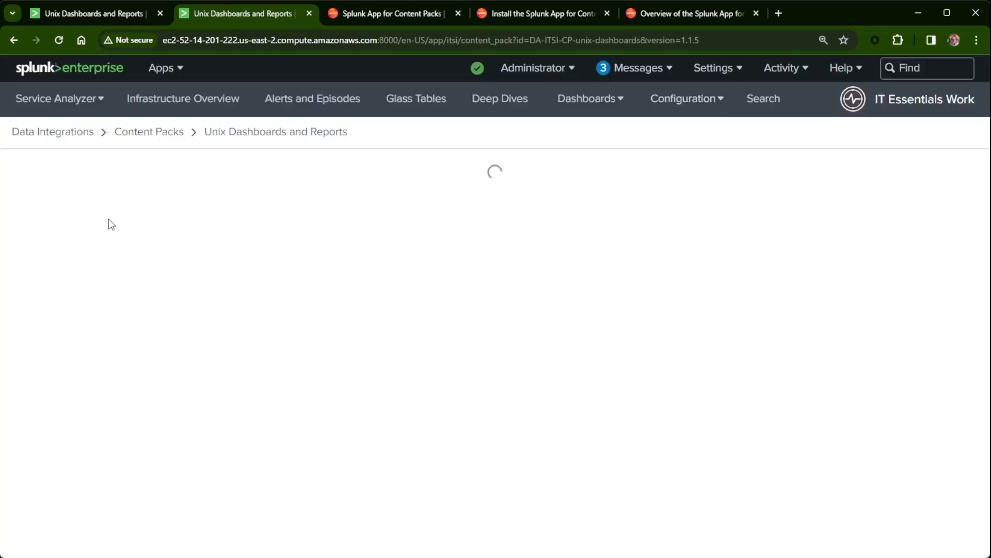
Install the pack with all 102 saved searches activated and close the installation summary.
left_click(389, 406)
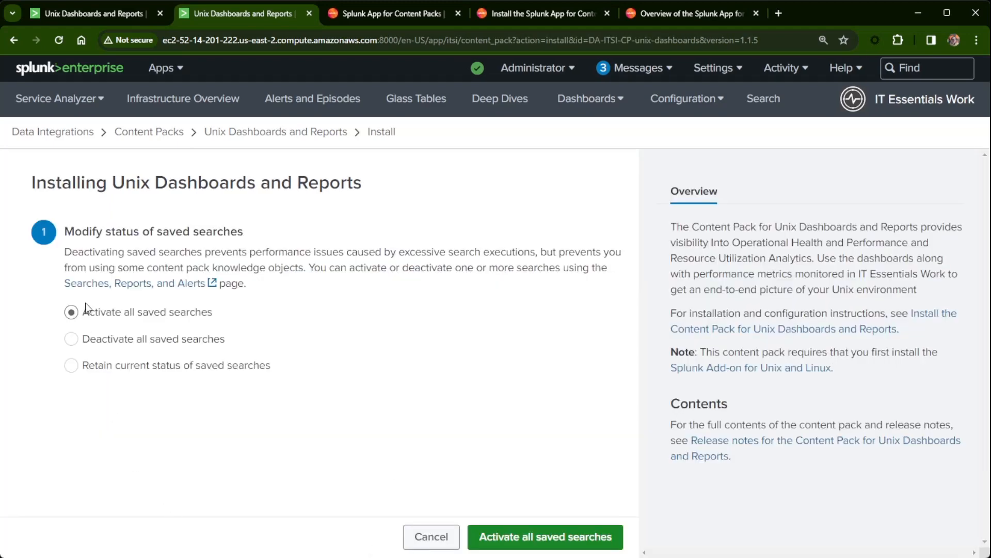
left_click(531, 535)
left_click(685, 270)
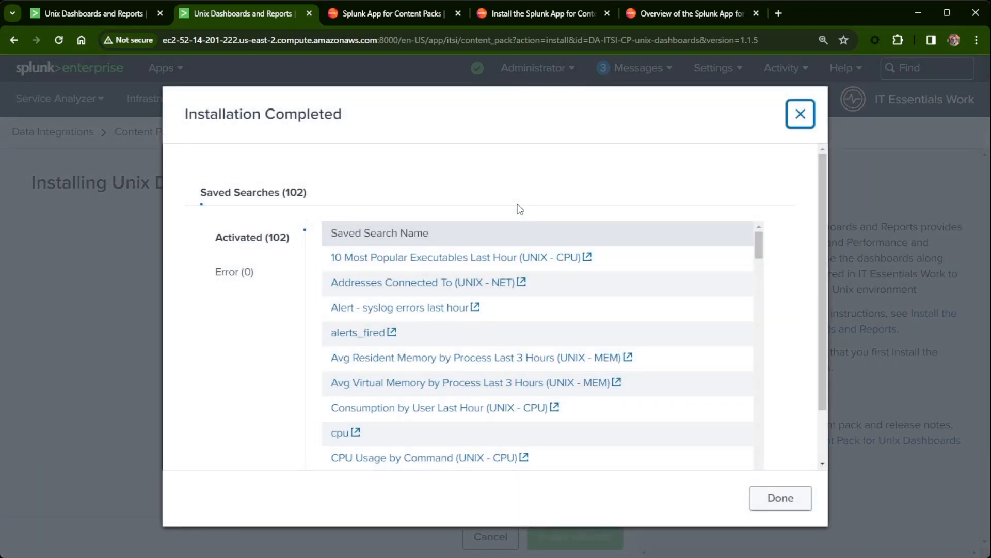
scroll(453, 375, "down", 10)
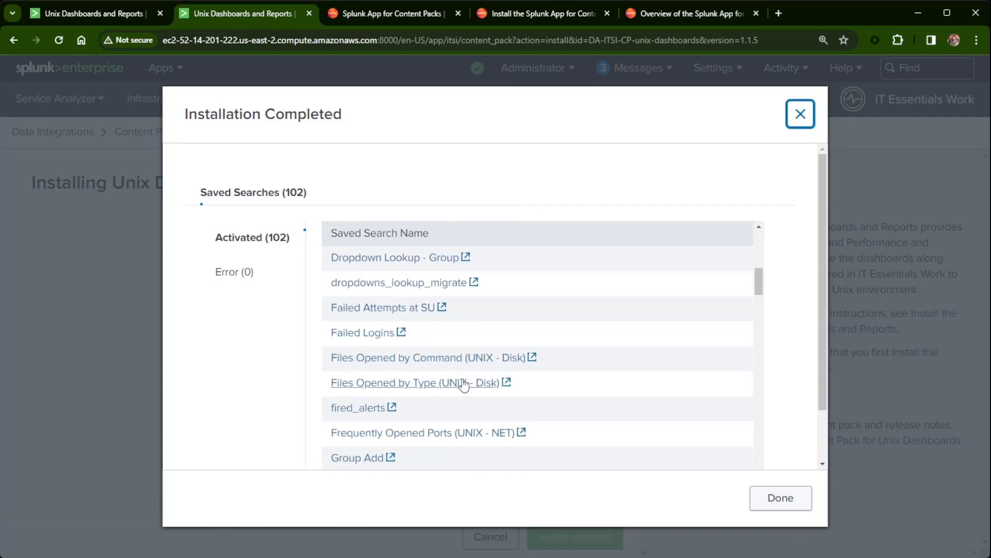
scroll(463, 382, "up", 3)
scroll(630, 340, "down", 3)
scroll(630, 340, "up", 2)
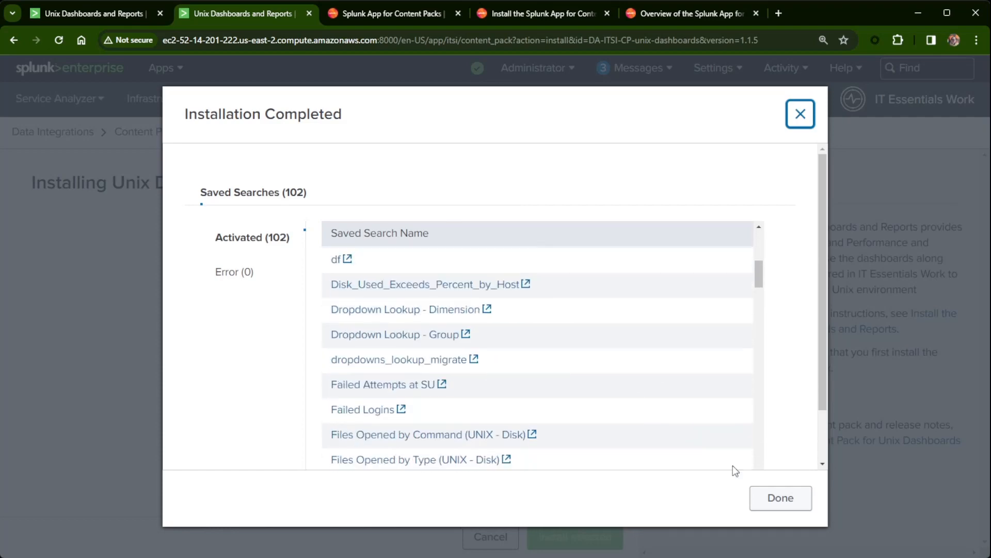
scroll(733, 465, "up", 2)
left_click(780, 498)
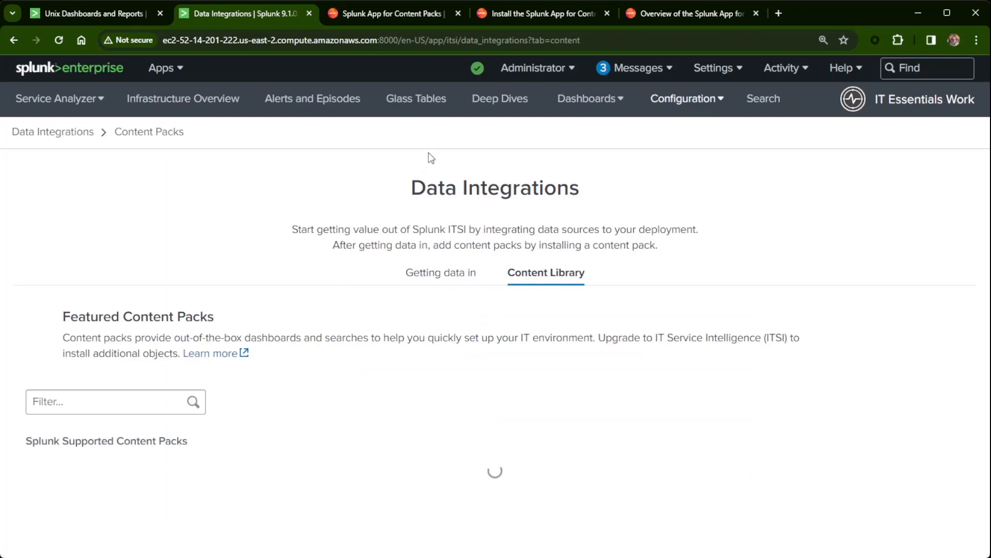
Open the Dashboards list and filter it by 'Unix' to show the 5 Unix dashboards.
left_click(572, 102)
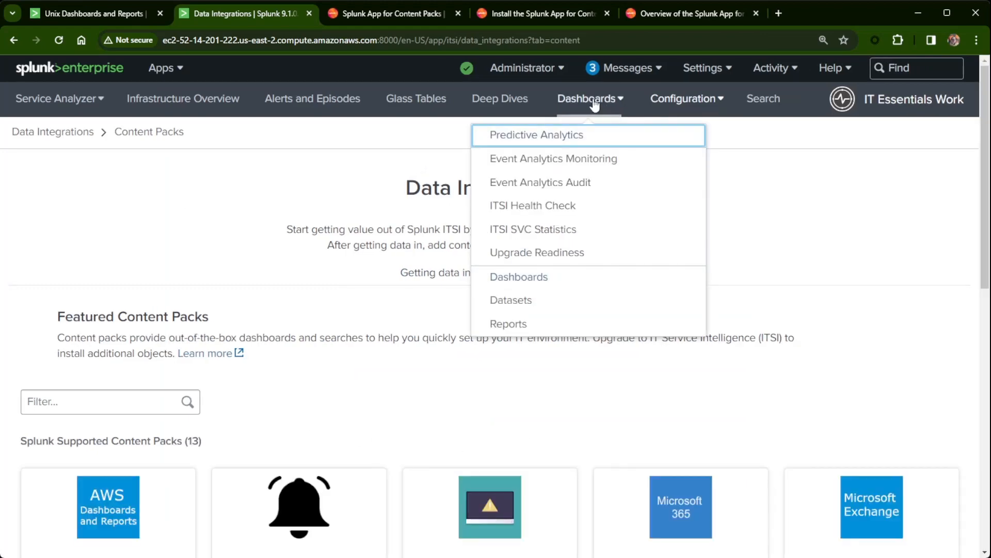
left_click(524, 278)
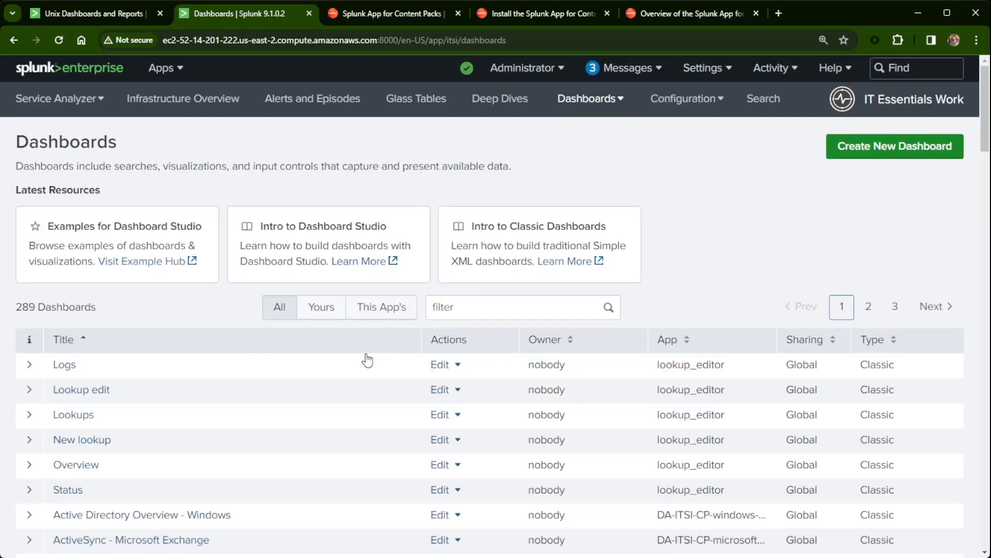
scroll(365, 358, "down", 3)
scroll(345, 365, "down", 3)
scroll(348, 367, "up", 7)
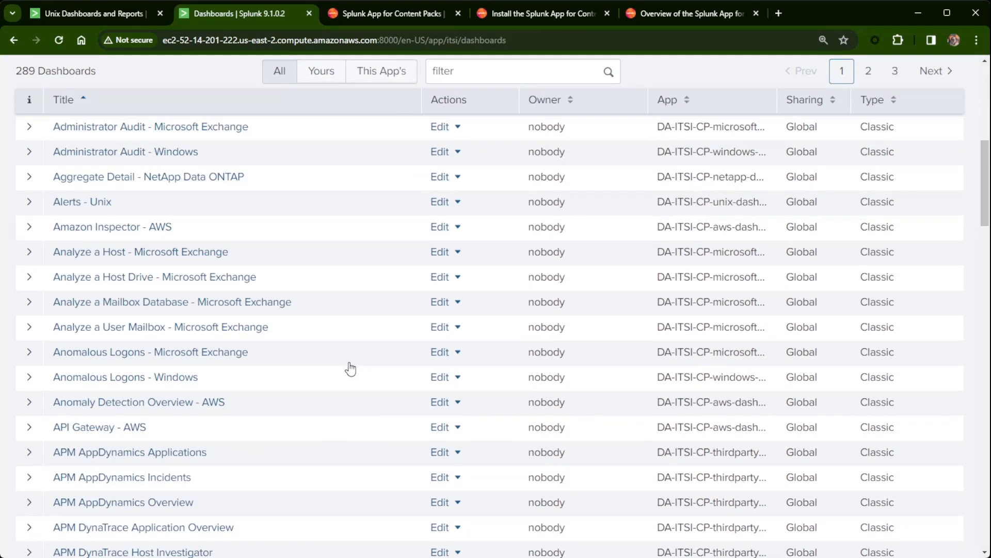
scroll(321, 365, "up", 6)
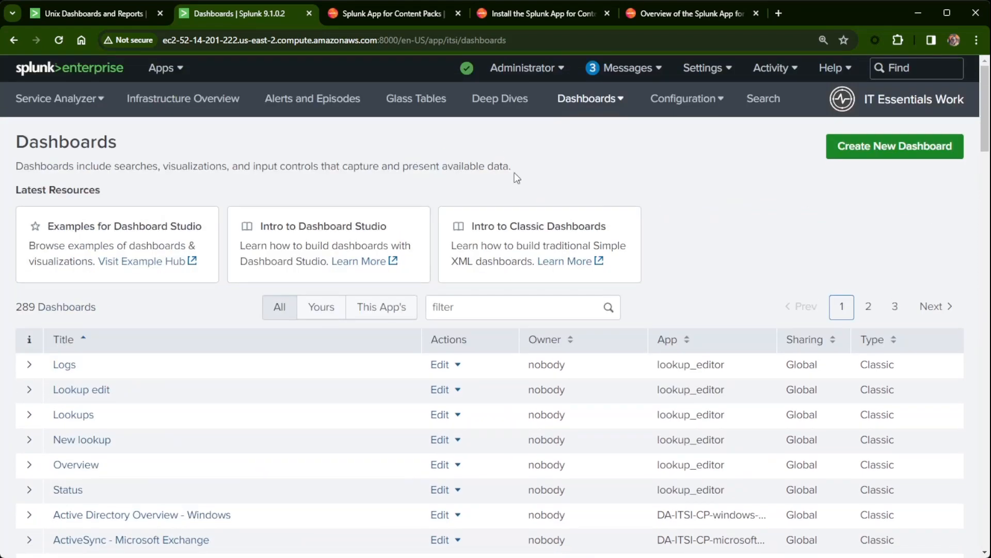
left_click(479, 304)
type("Unix")
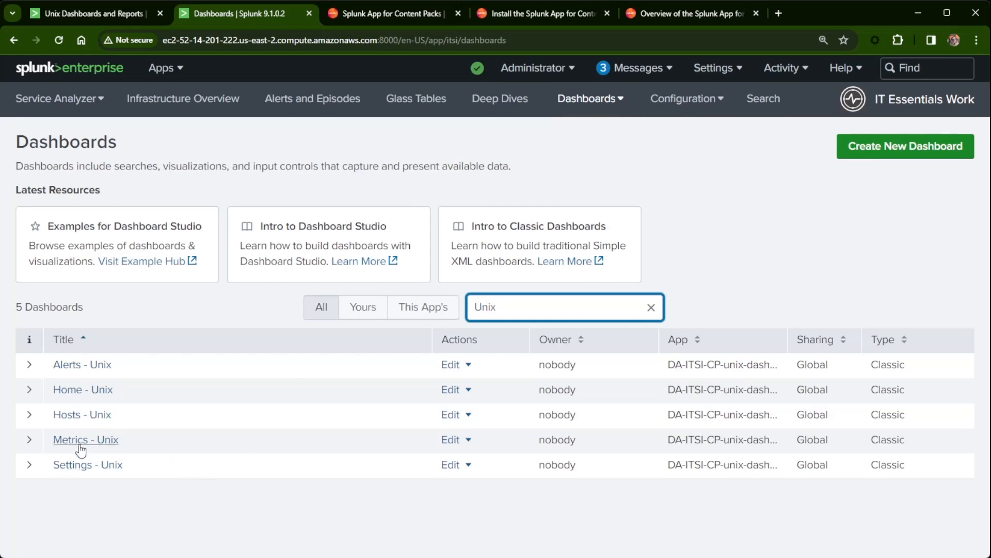
Open the Hosts - Unix dashboard, find it empty, then go to the Reports list.
left_click(77, 415)
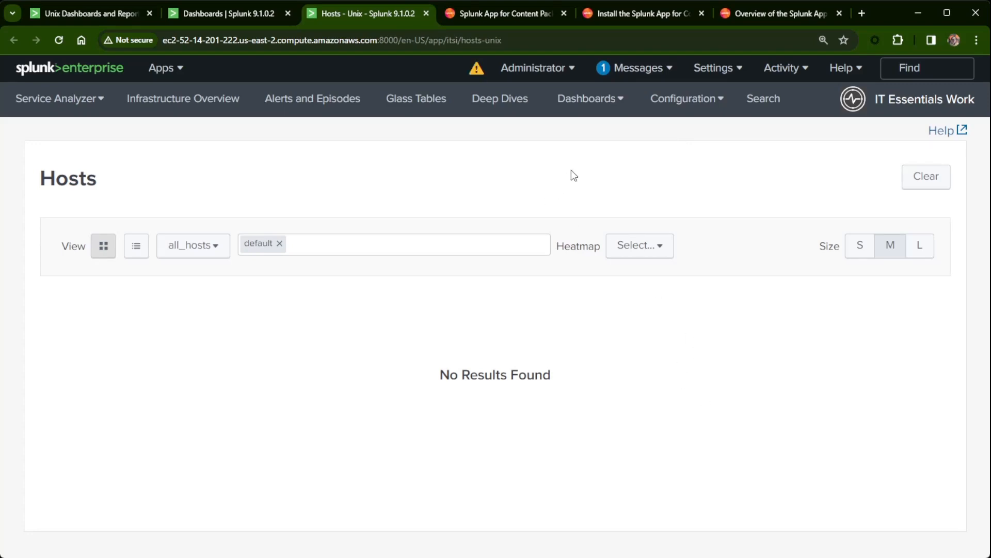
left_click(588, 107)
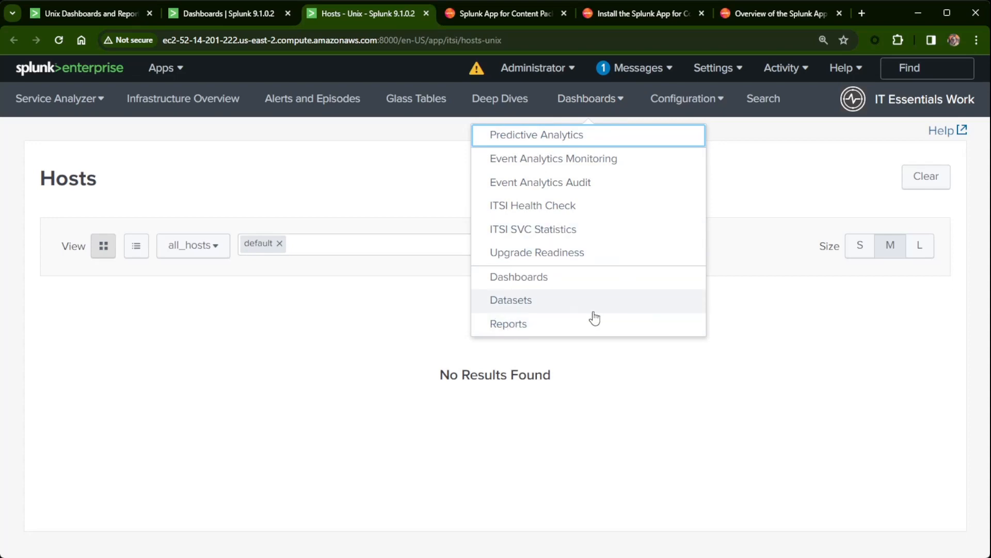
left_click(517, 326)
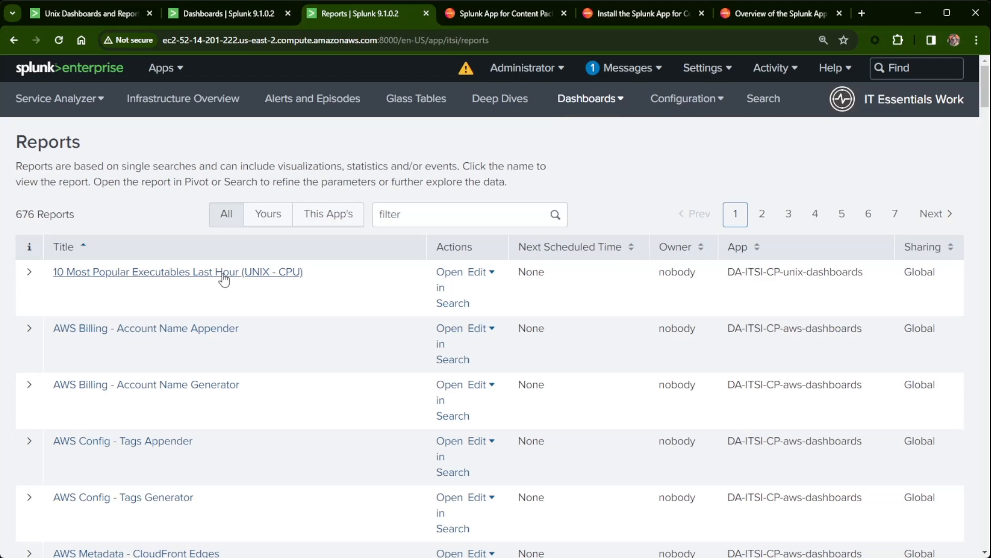
Scroll through the 676 reports, then bring up the installed apps list.
scroll(300, 409, "down", 8)
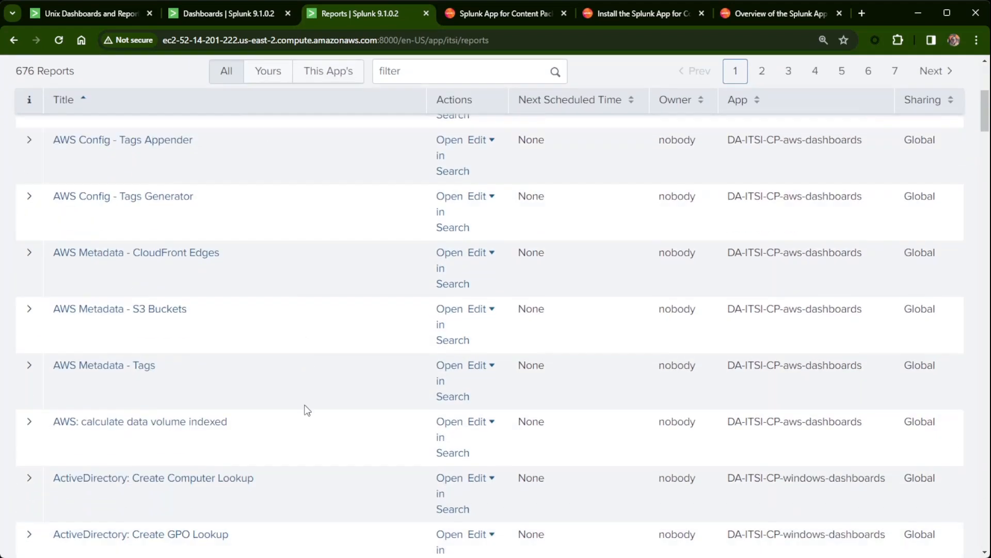
scroll(321, 409, "up", 8)
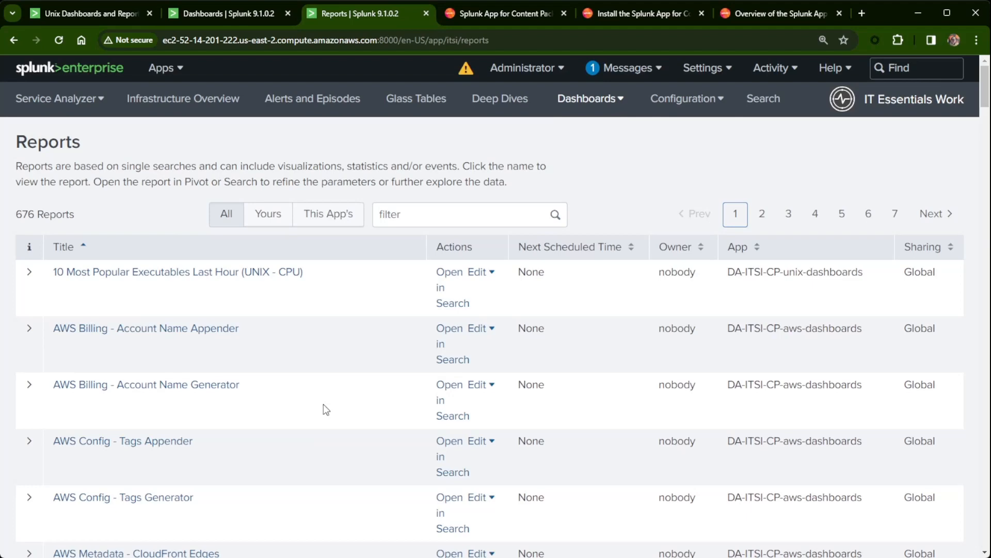
left_click(162, 68)
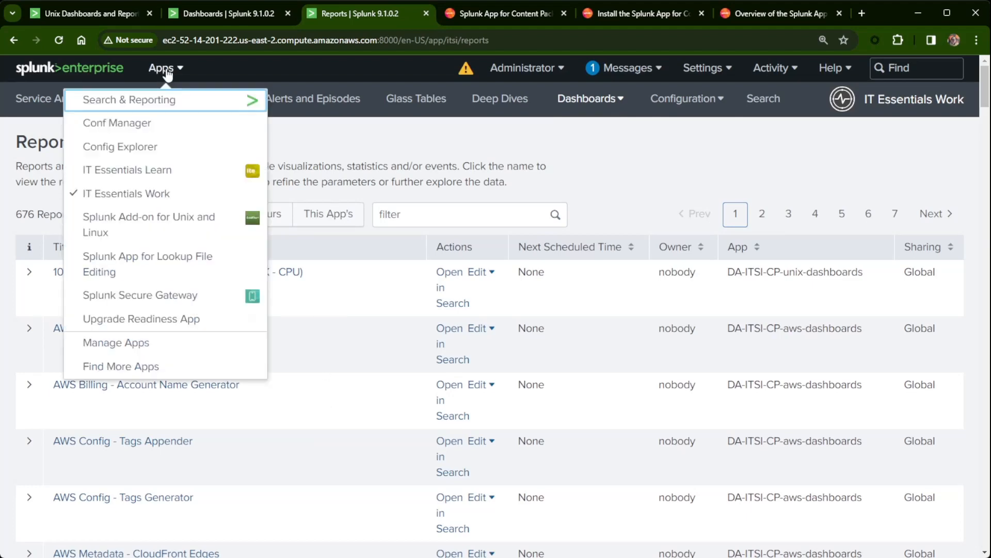
In Config Explorer, browse to DA-ITSI-CP-unix-dashboards/default and open savedsearches.conf.
left_click(129, 147)
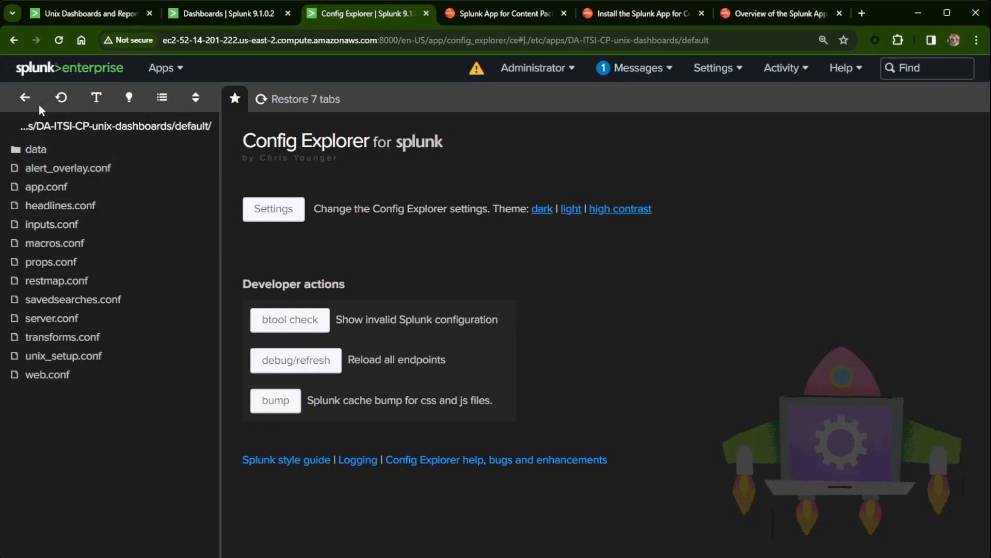
left_click(25, 98)
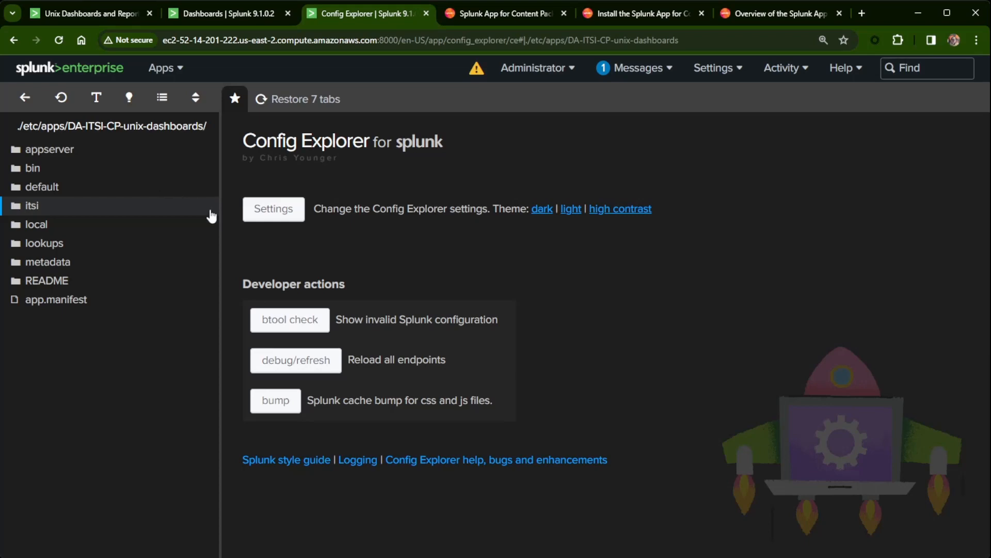
left_click(25, 99)
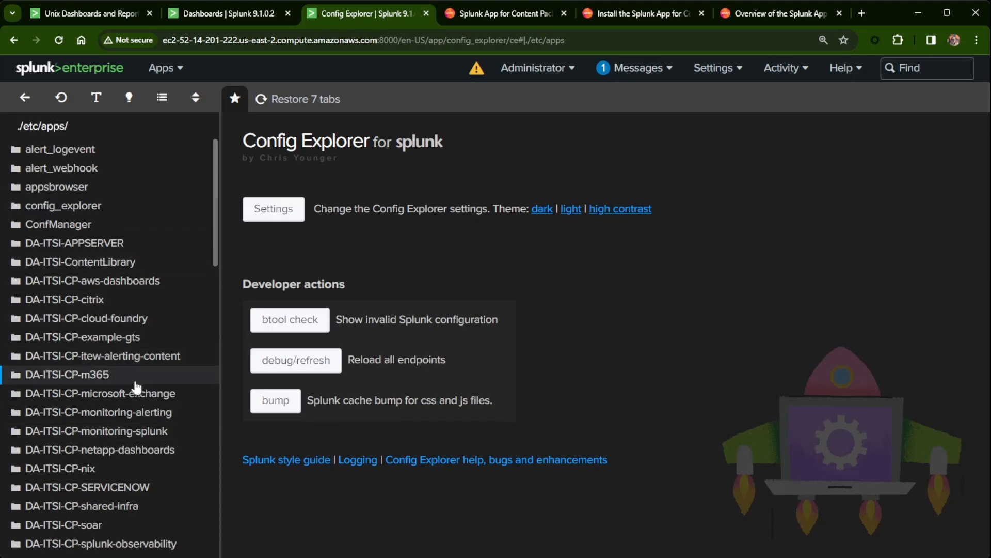
scroll(113, 301, "down", 5)
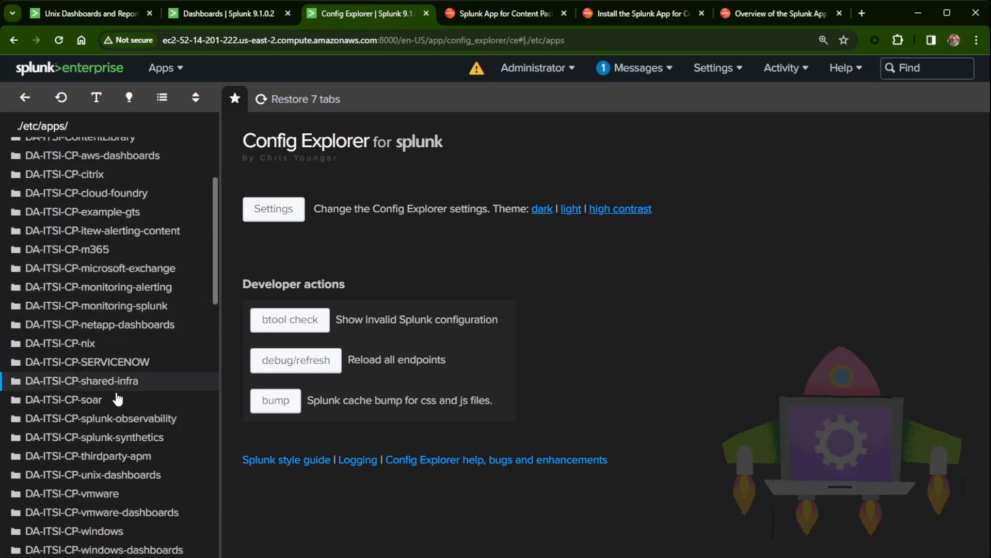
scroll(100, 469, "down", 3)
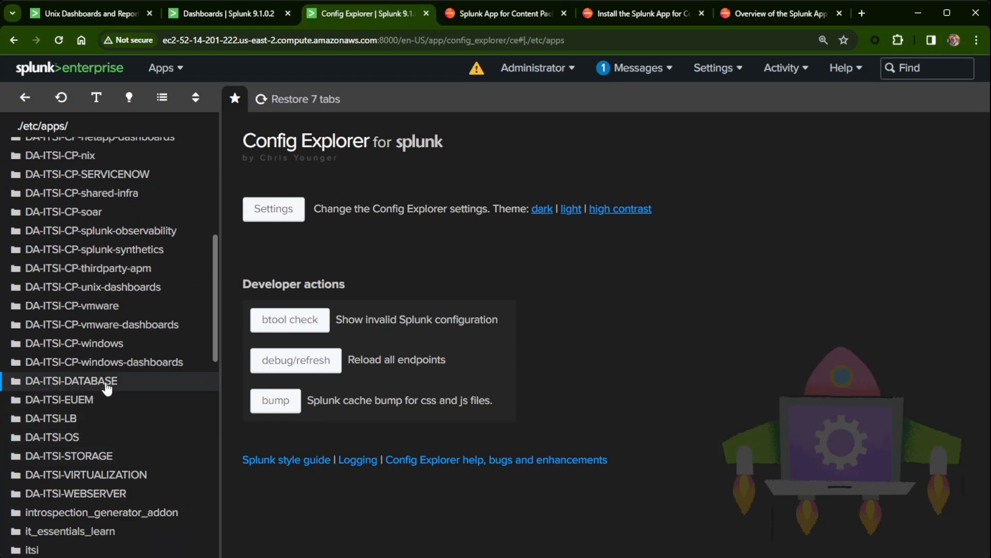
scroll(135, 397, "up", 1)
left_click(127, 407)
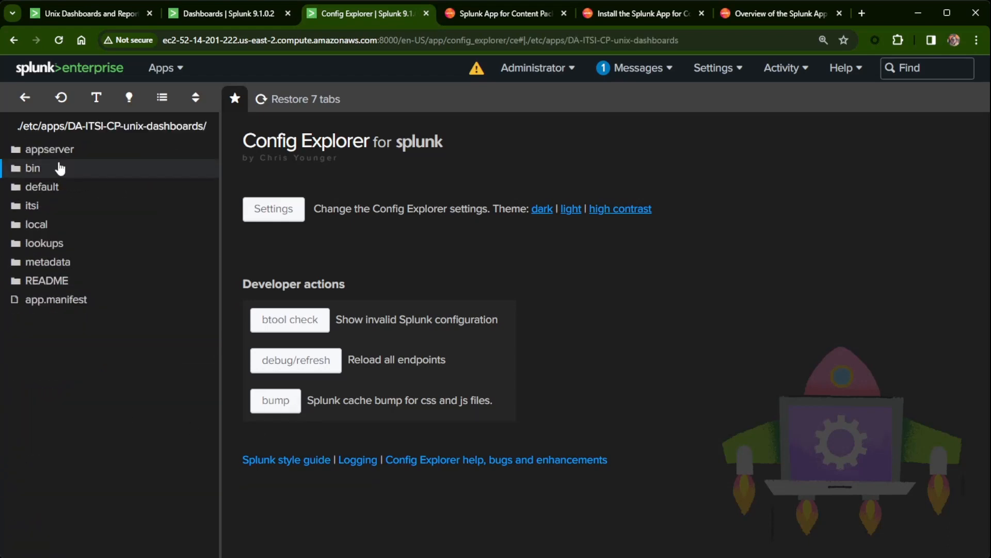
left_click(39, 192)
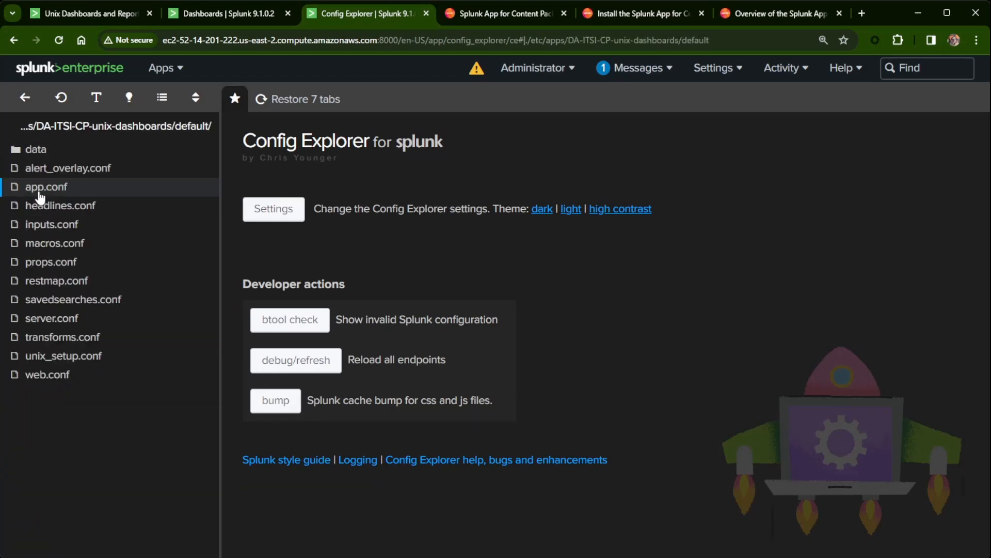
left_click(78, 298)
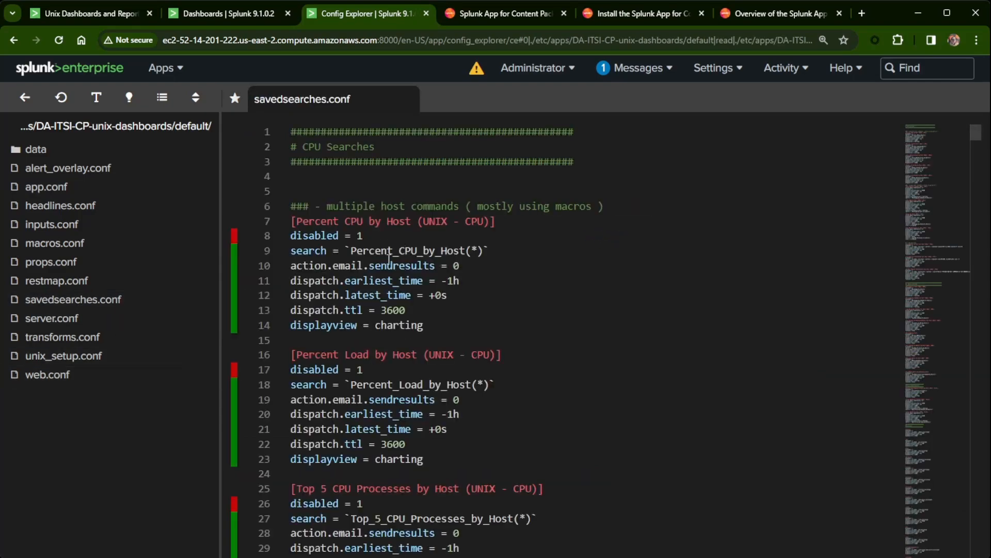
Mark the Percent_CPU_by_Host macro and the `os_index` usage in savedsearches.conf, then open macros.conf.
scroll(387, 253, "down", 5)
scroll(398, 261, "up", 4)
scroll(398, 261, "up", 2)
left_click_drag(357, 250, 466, 250)
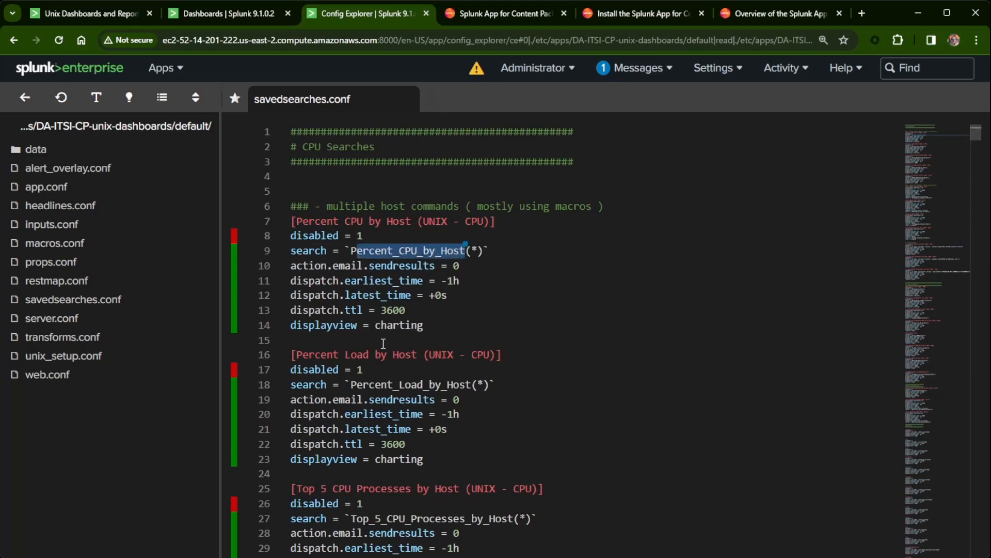
scroll(442, 361, "down", 5)
scroll(416, 372, "down", 15)
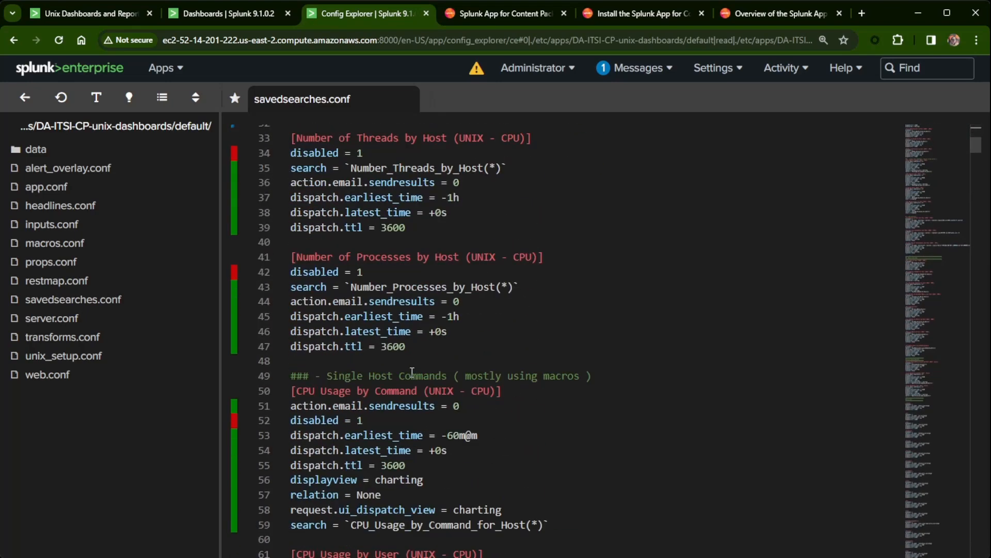
scroll(415, 372, "down", 3)
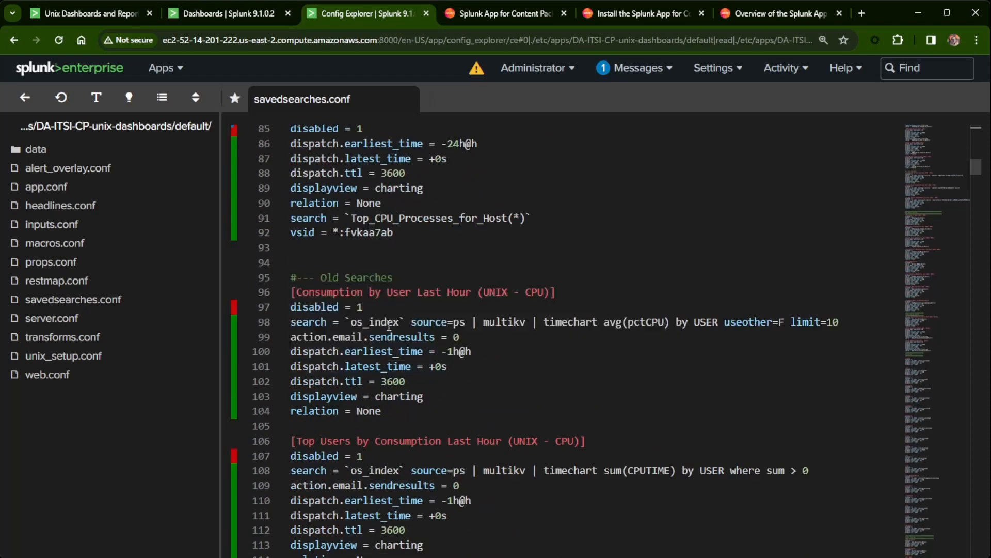
left_click_drag(405, 321, 349, 317)
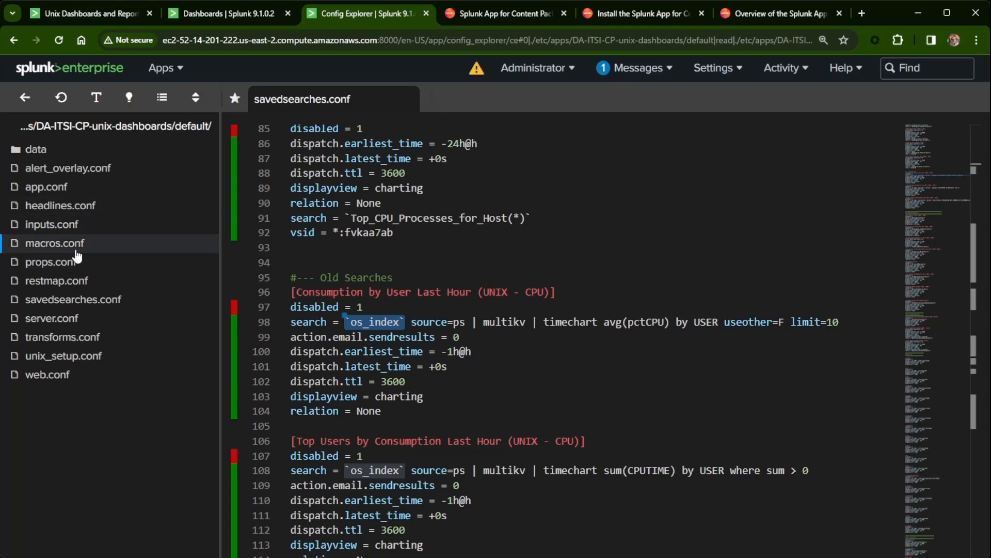
left_click(49, 247)
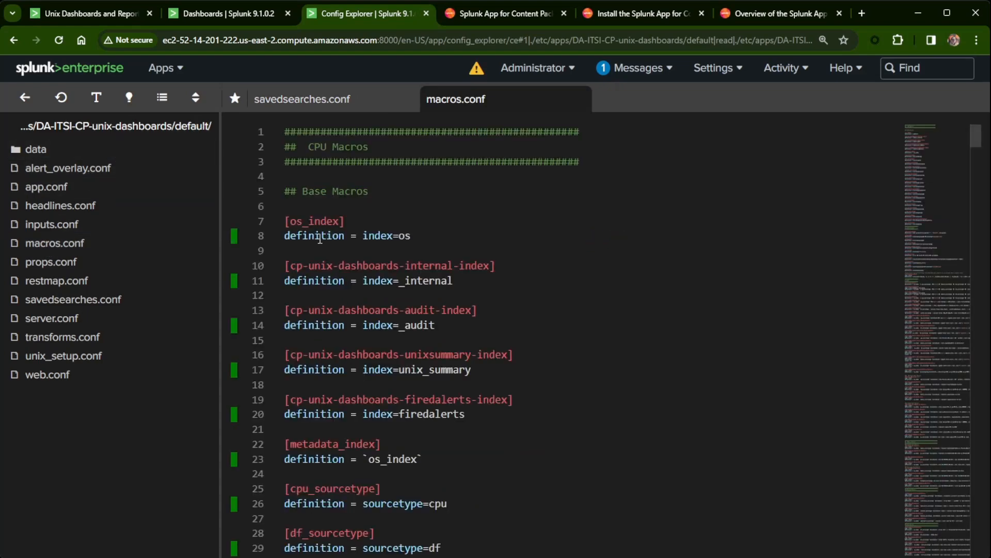
Highlight the os_index macro and its index=os definition on line 7, then scroll through macros.conf.
left_click_drag(288, 220, 340, 222)
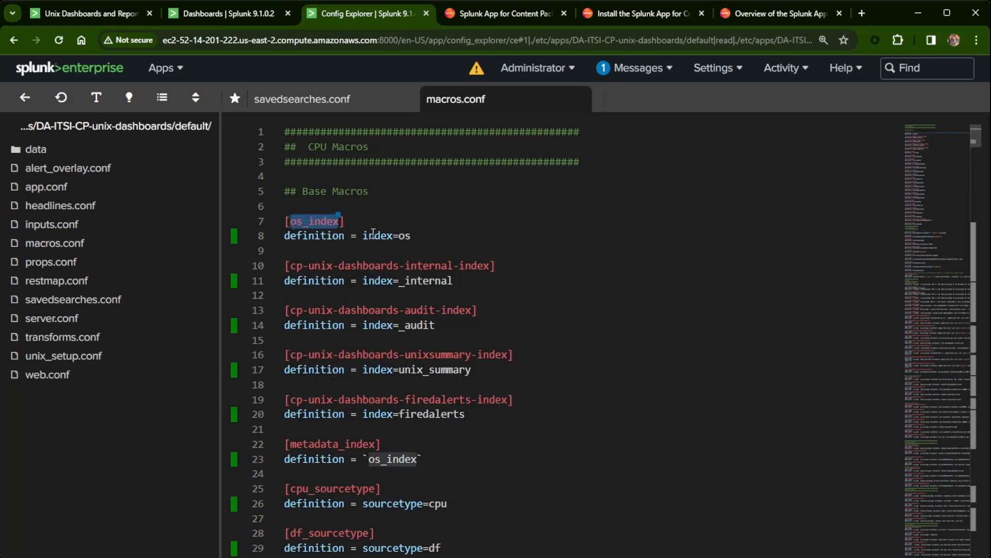
left_click(428, 234)
left_click_drag(427, 235, 363, 236)
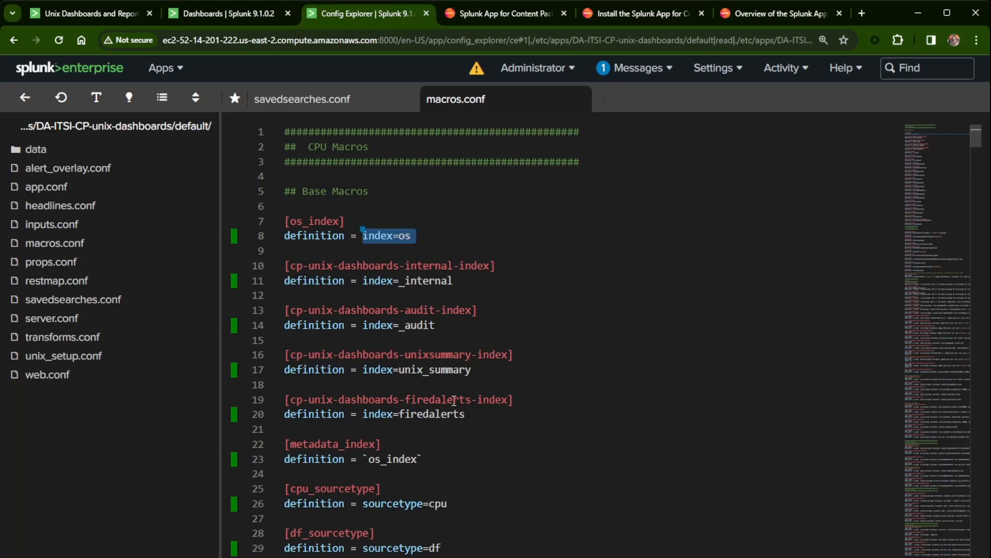
scroll(460, 406, "down", 3)
scroll(461, 411, "up", 3)
scroll(460, 408, "down", 9)
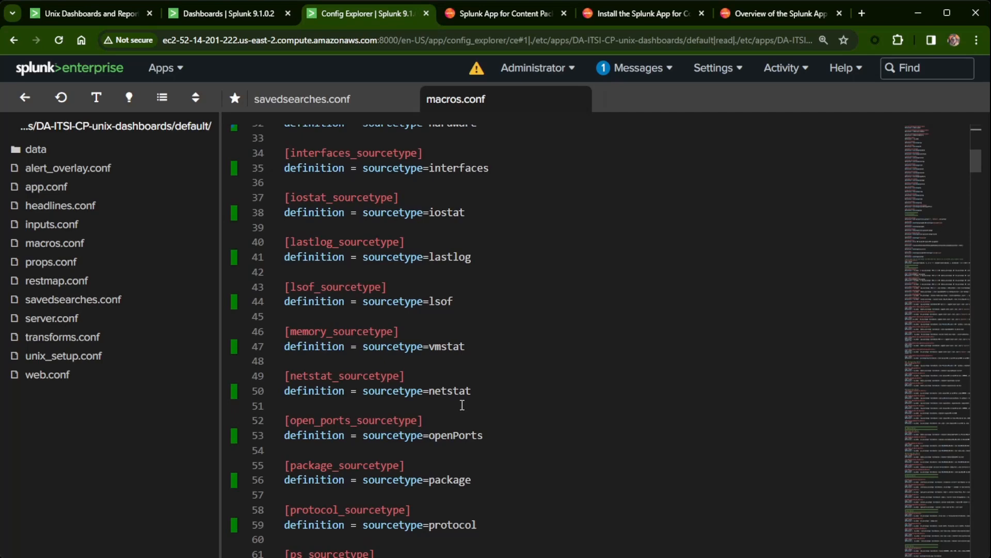
scroll(462, 405, "down", 12)
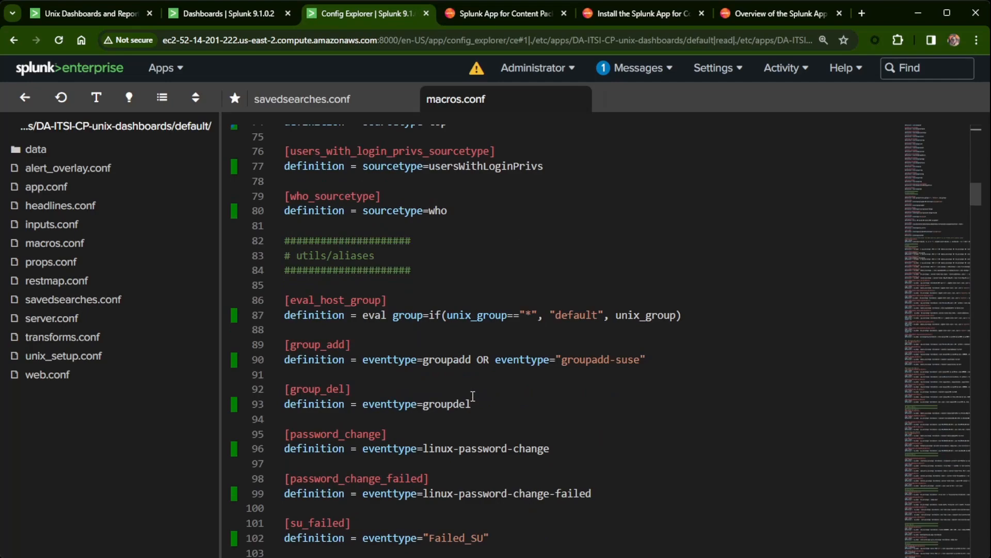
scroll(473, 395, "up", 20)
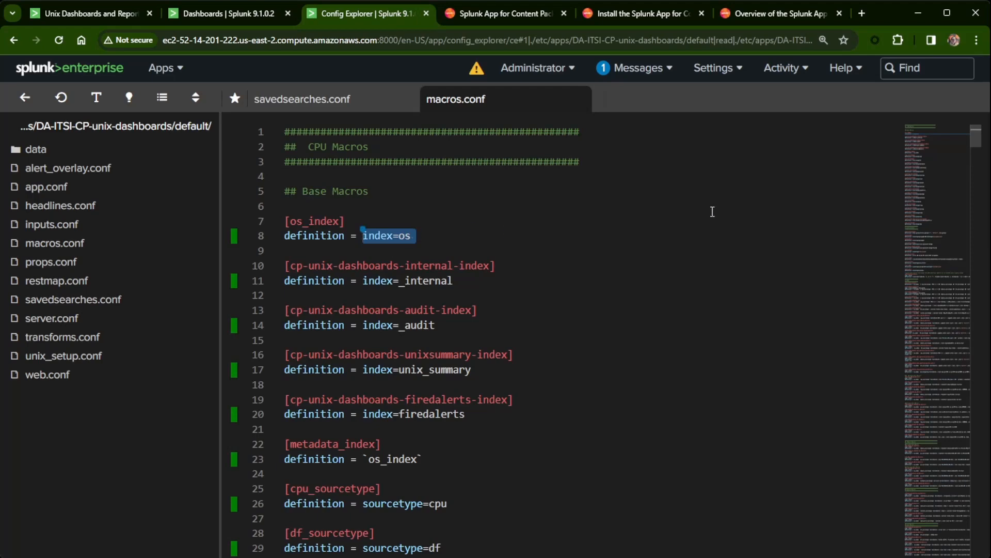
left_click(711, 73)
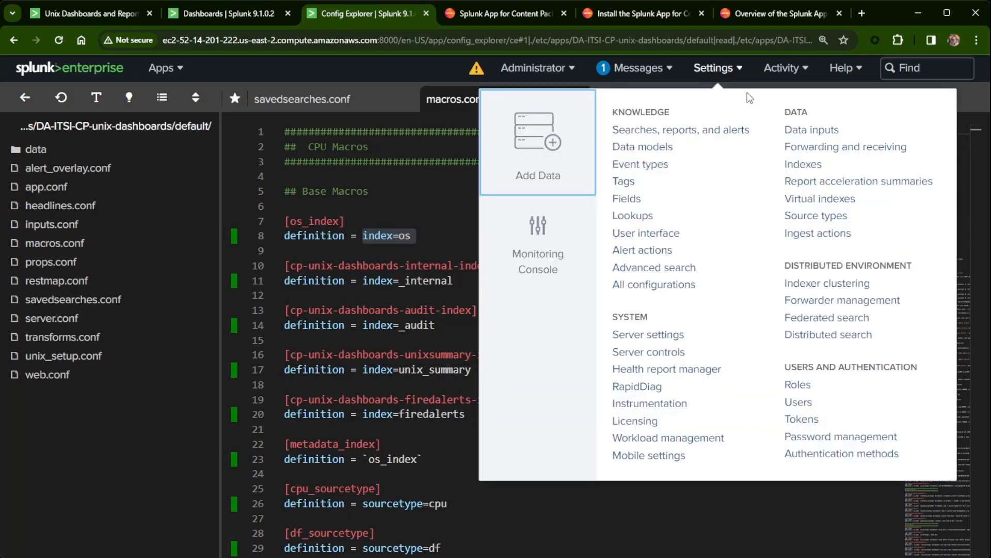
Go to Settings > Advanced search > Search macros to list all 726 macros.
left_click(661, 269)
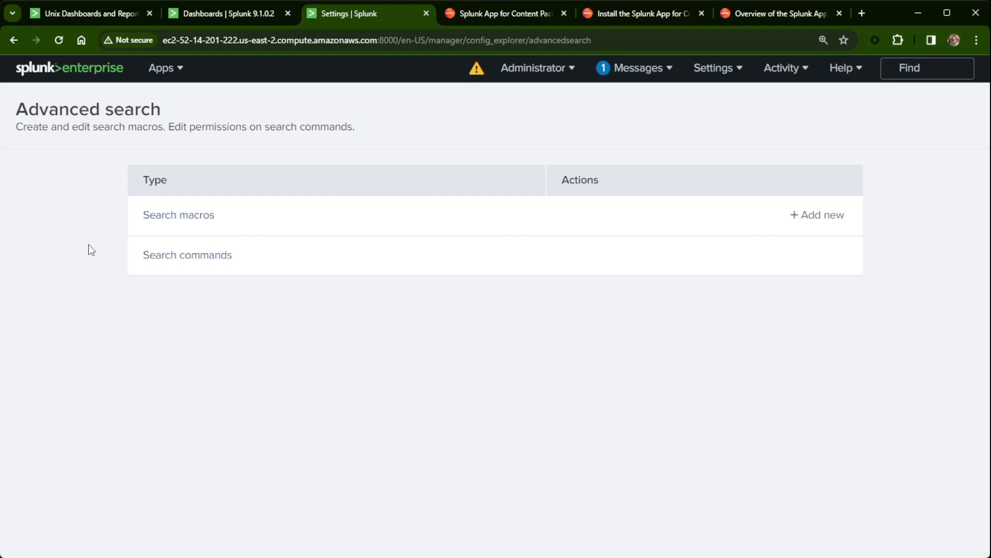
left_click(193, 223)
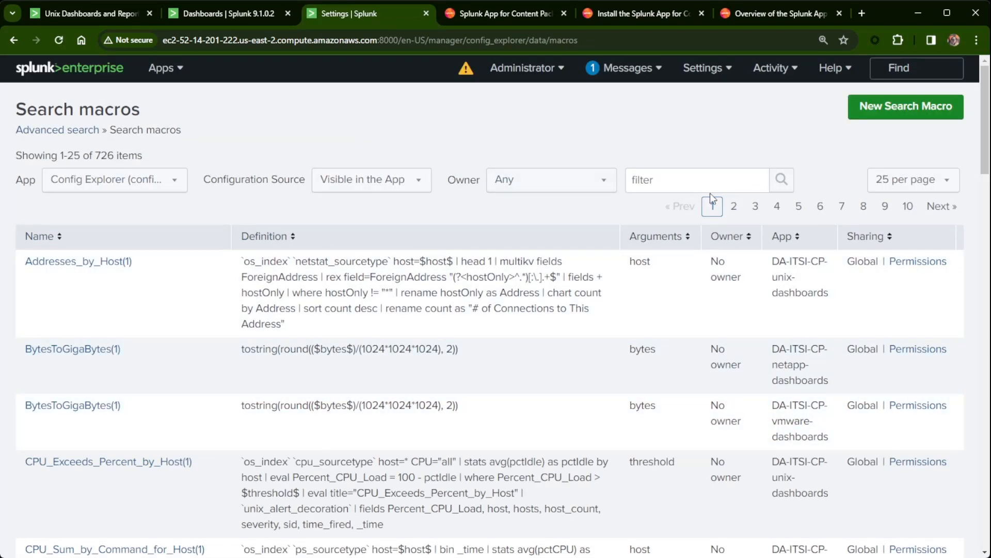
Filter the search macros by 'os' and show macros from all apps.
left_click(710, 187)
type("o")
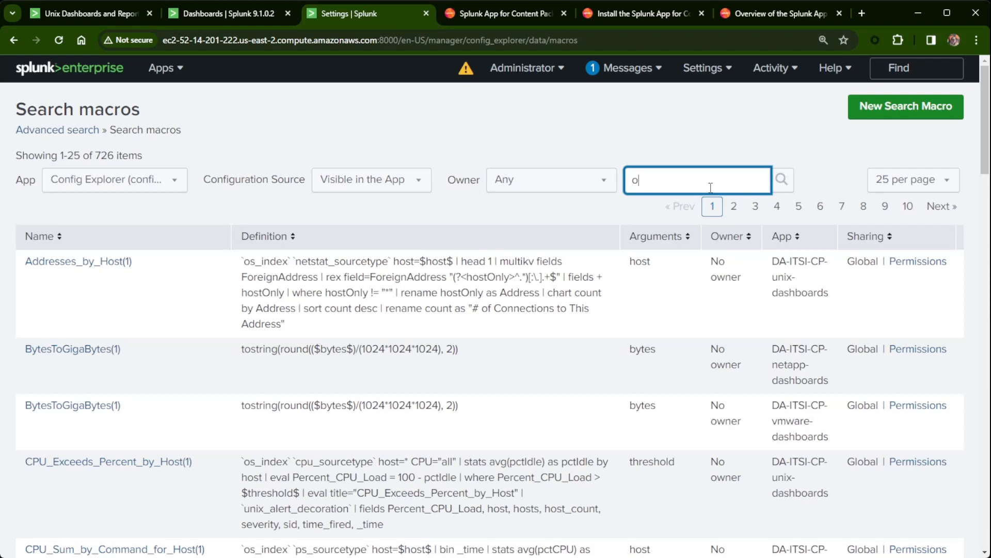
type("s")
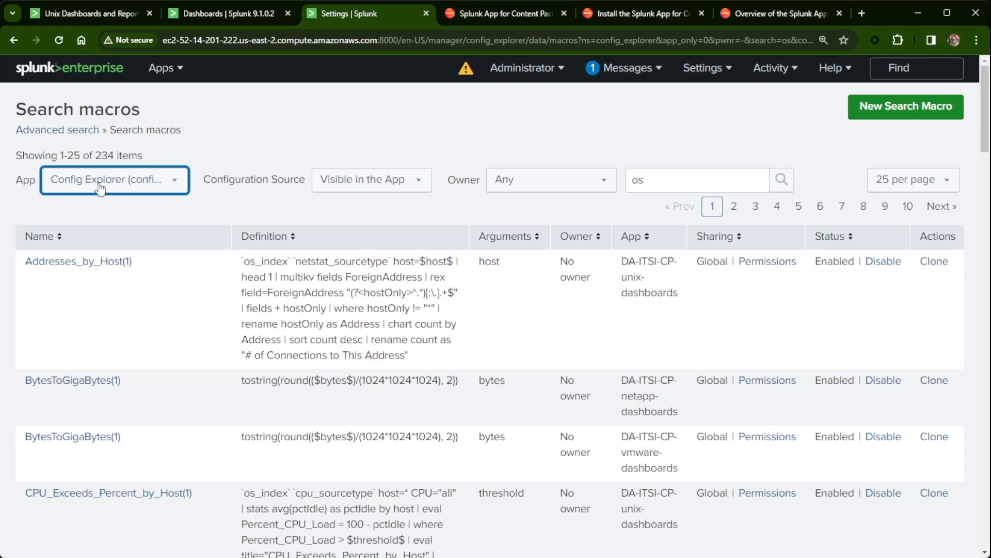
left_click(71, 206)
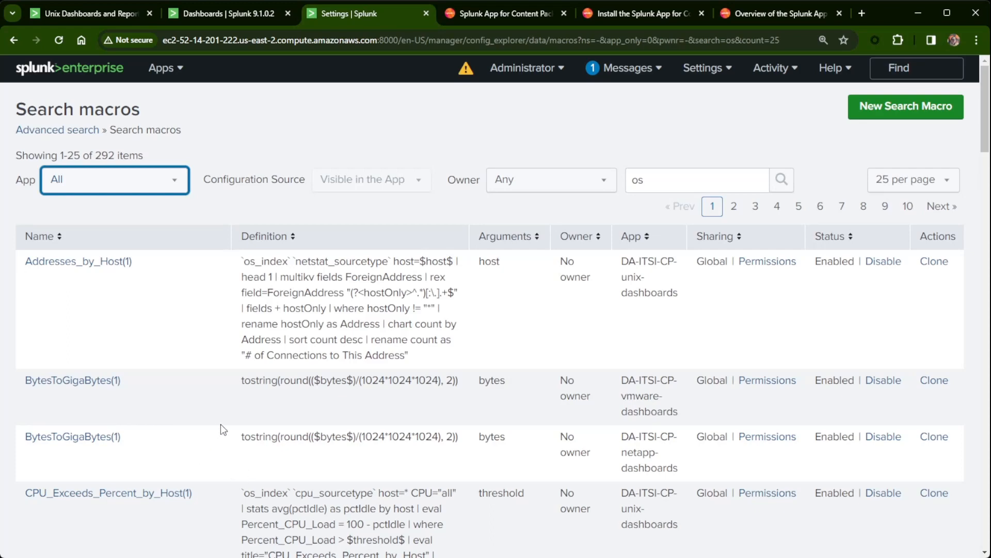
Limit the macros to the Monitoring Unix and Linux app and clear the 'os' name filter.
key("Tab")
key("Tab")
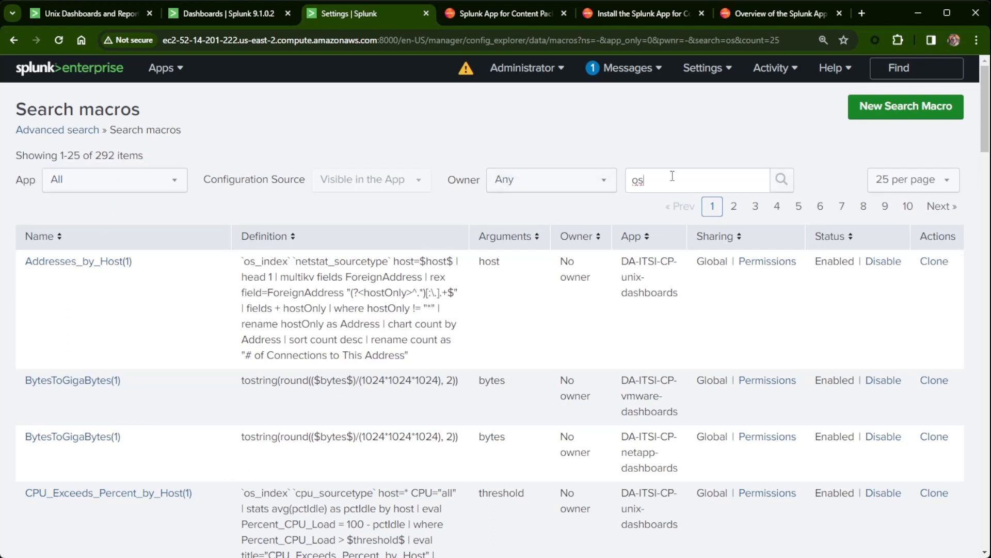
left_click(144, 183)
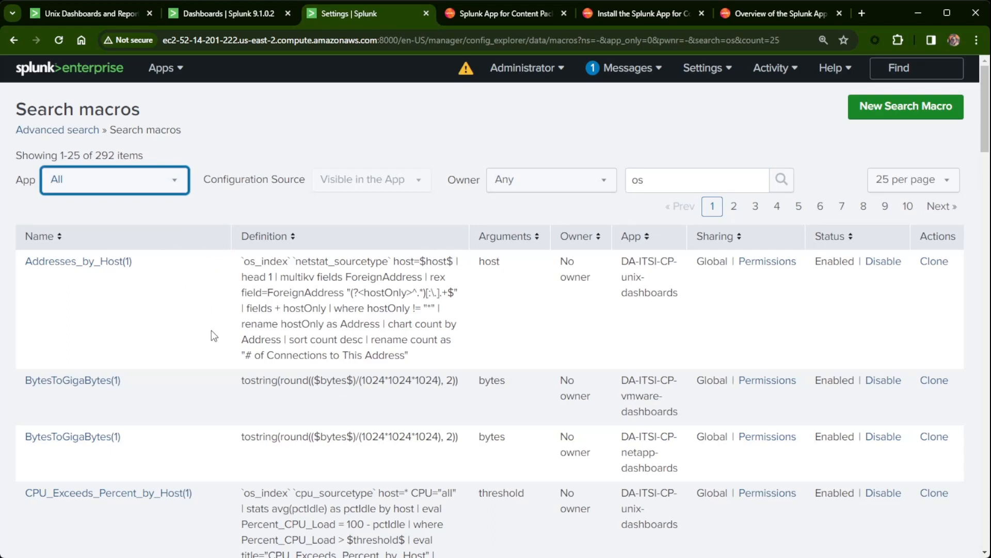
left_click(162, 458)
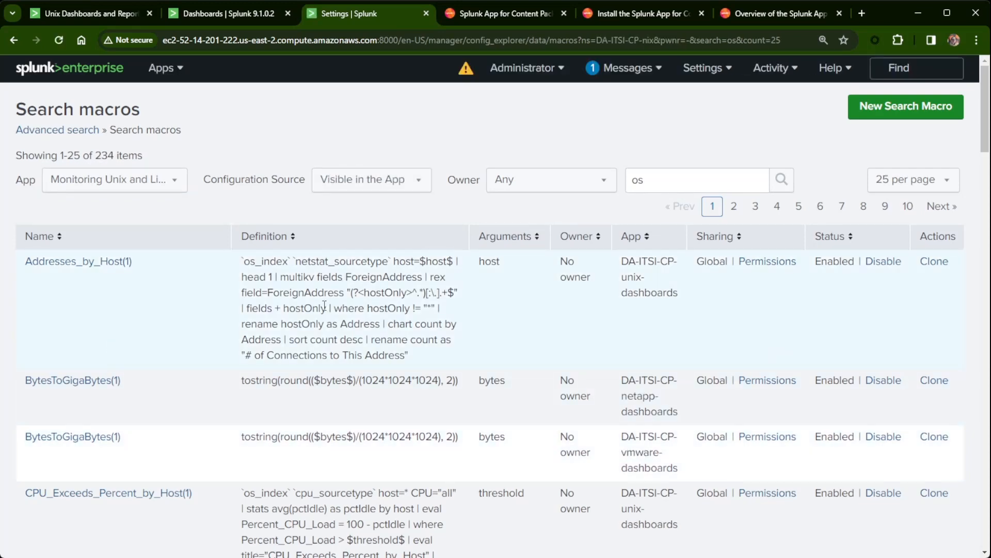
left_click(636, 180)
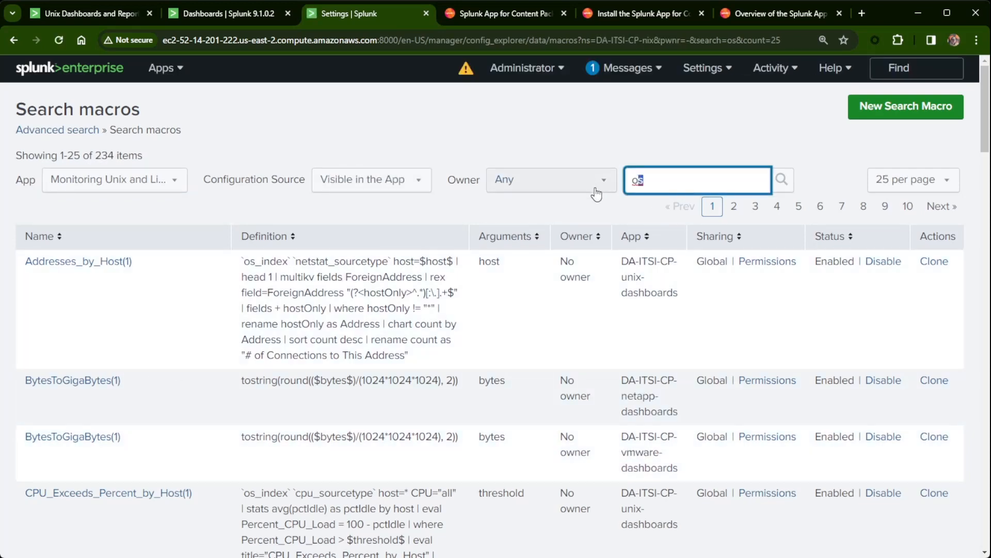
key("BackSpace")
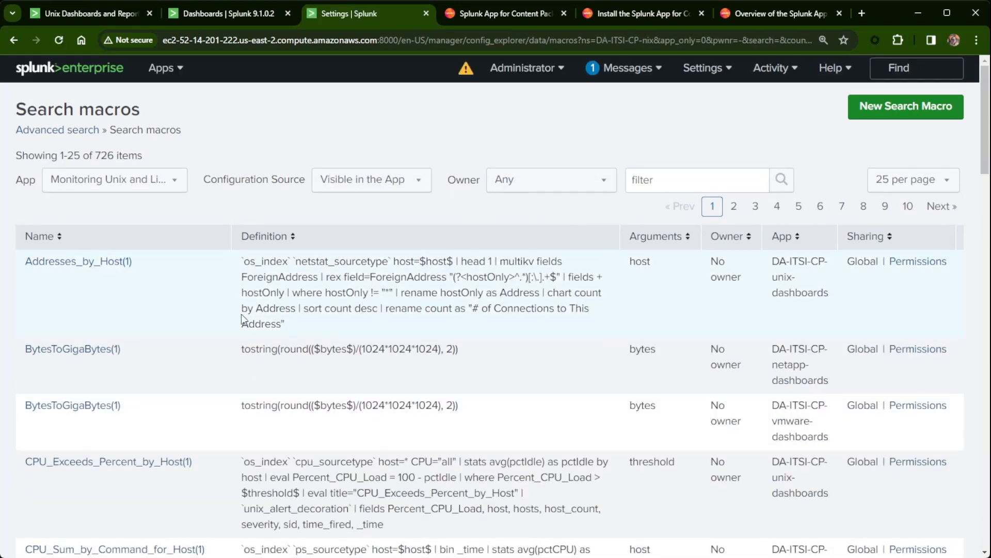
Browse the first and second pages of the macro list.
scroll(166, 295, "down", 20)
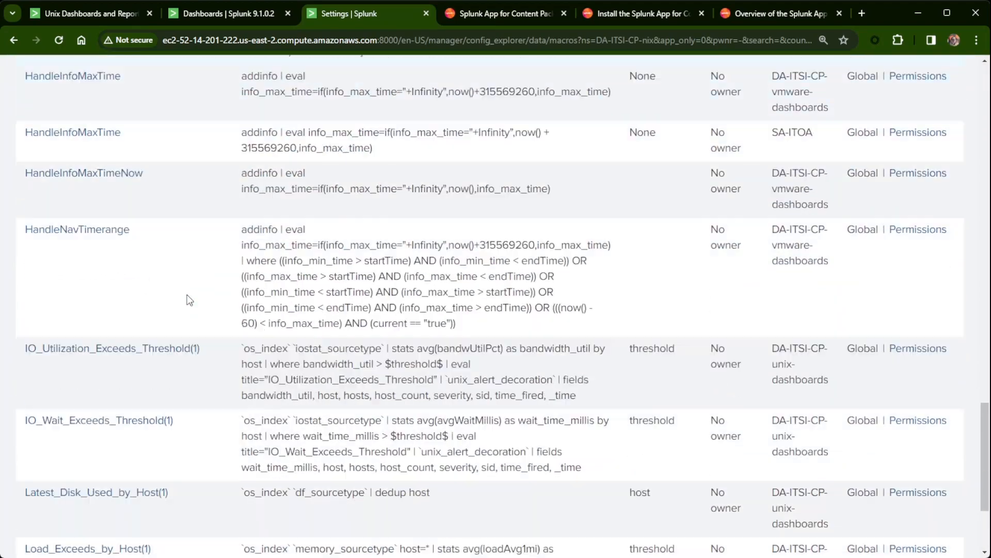
scroll(190, 300, "down", 3)
scroll(205, 306, "up", 15)
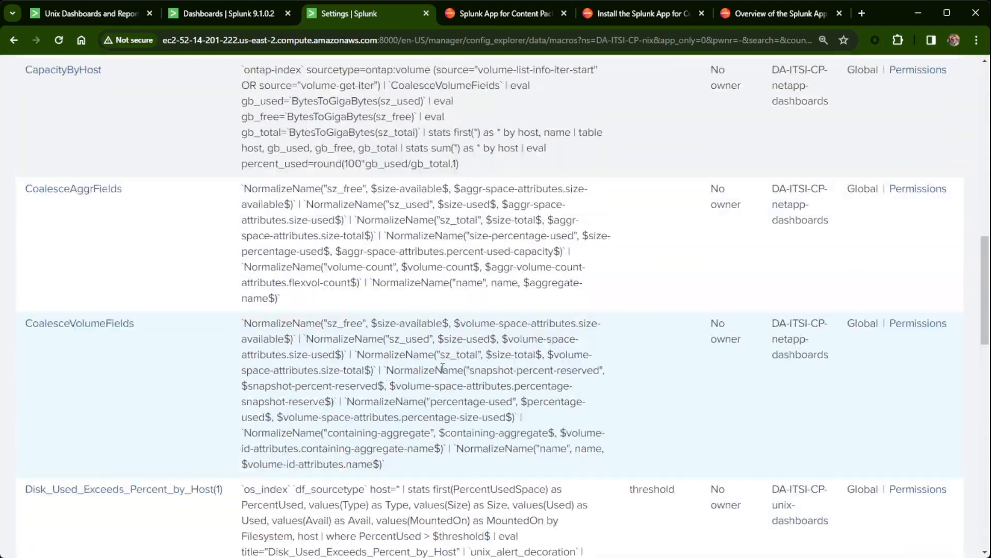
scroll(659, 361, "up", 10)
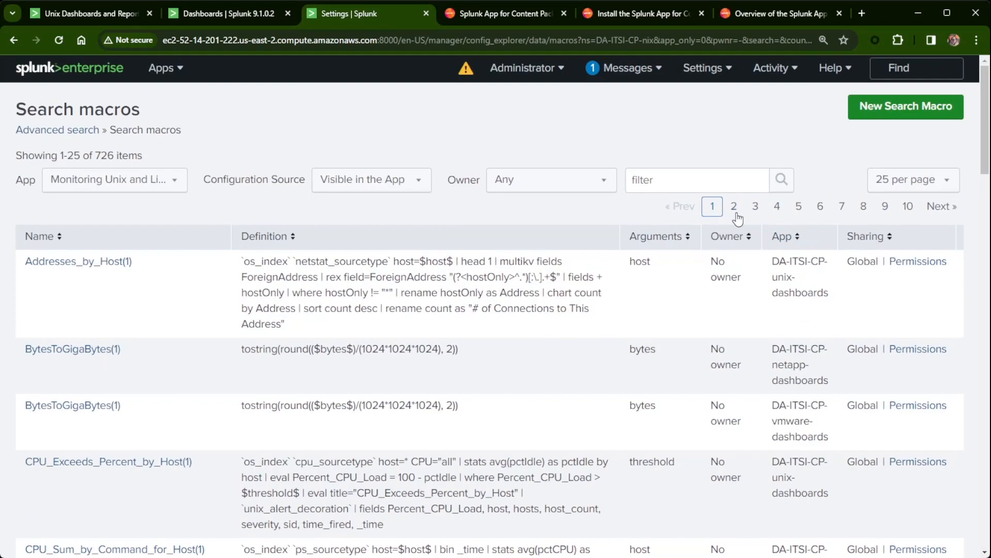
left_click(735, 207)
scroll(177, 398, "down", 12)
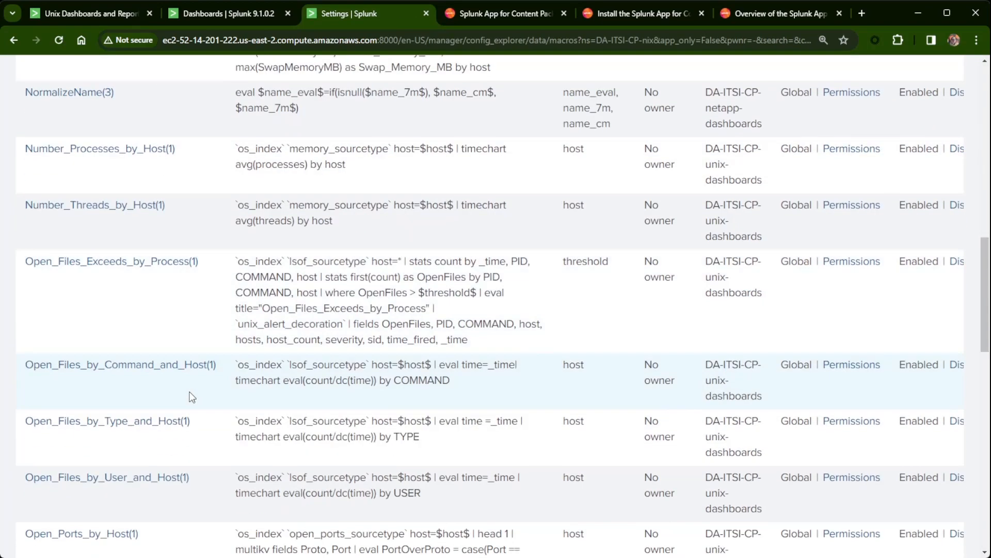
scroll(192, 396, "down", 10)
scroll(200, 383, "up", 11)
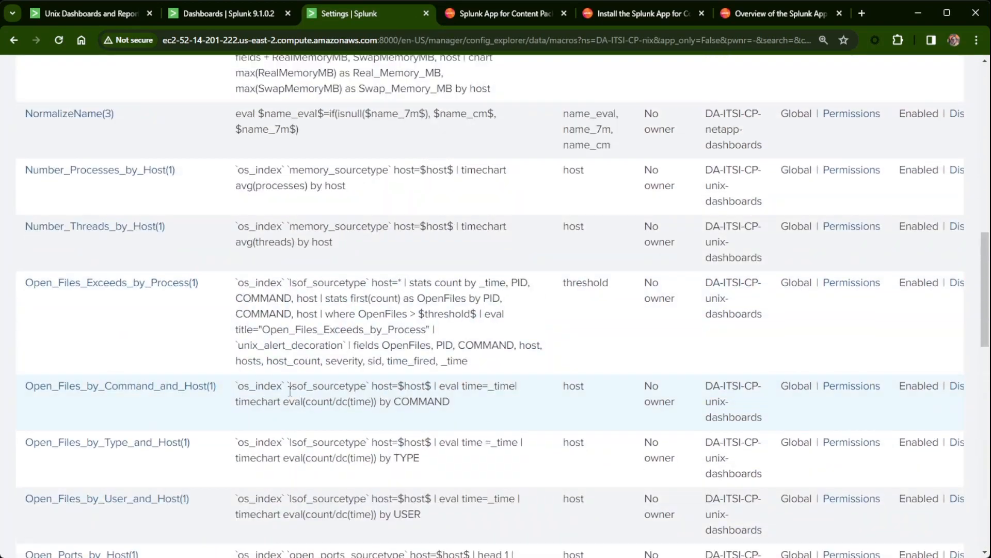
scroll(290, 391, "up", 10)
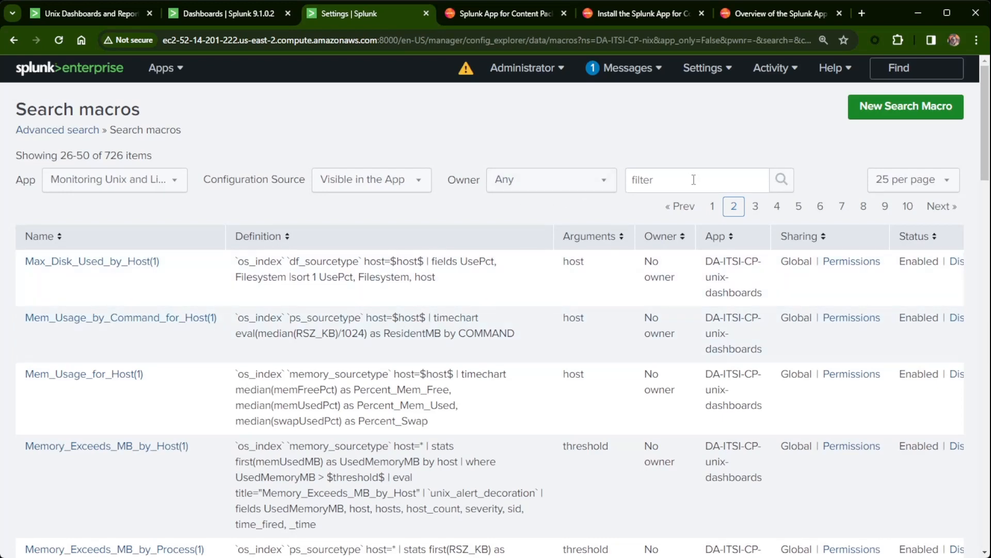
Filter the macros from all apps by 'os', replacing an initial 'index=os' filter.
left_click(694, 180)
type("inde")
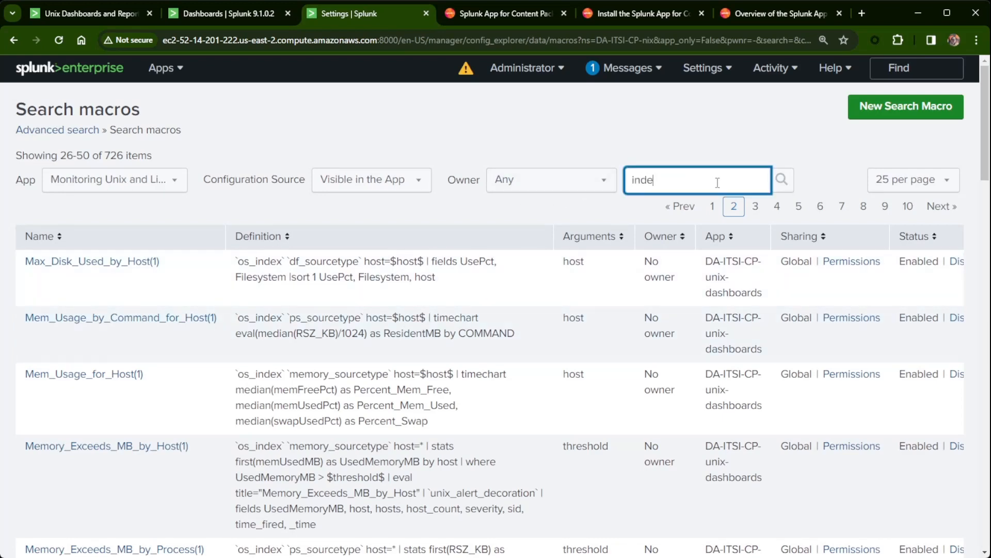
type("x=os")
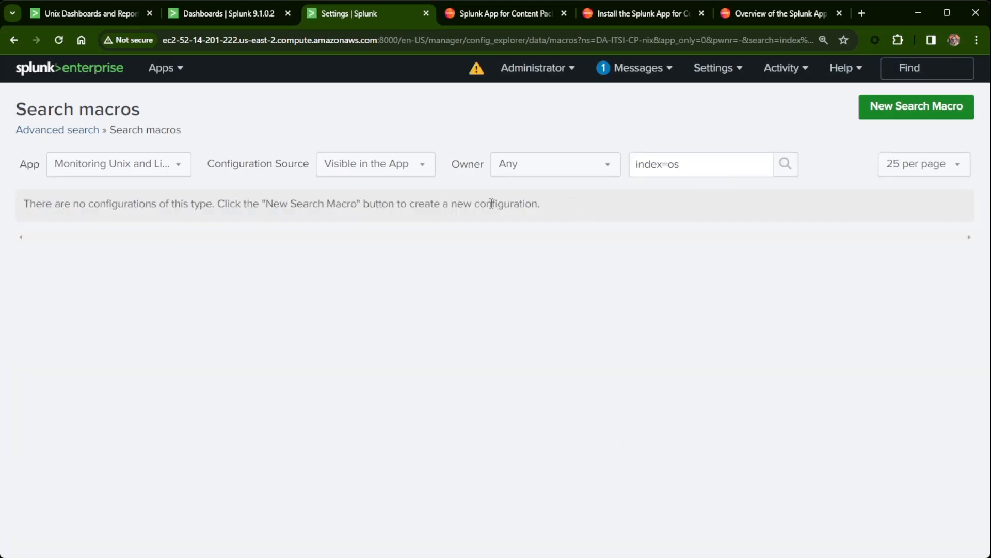
left_click(122, 166)
left_click(91, 190)
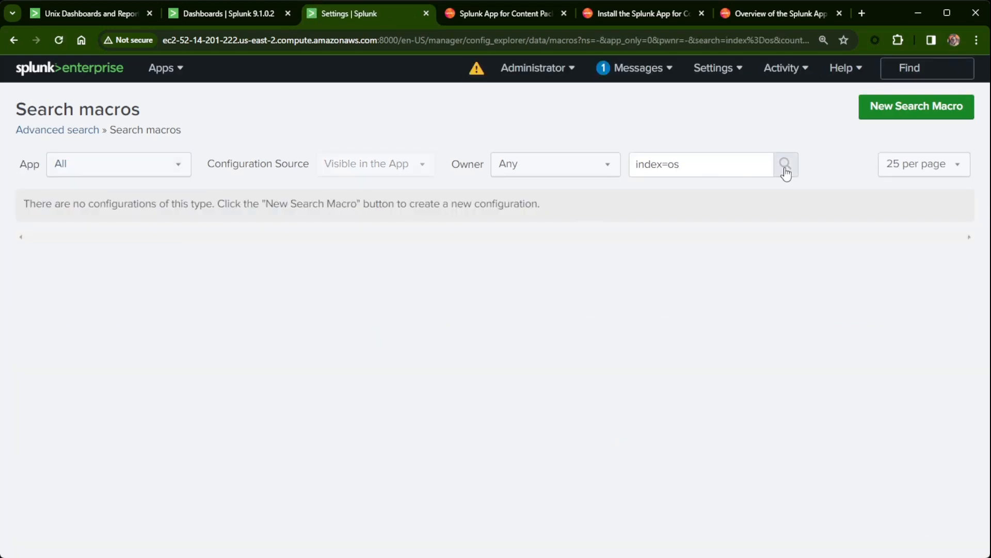
left_click_drag(697, 161, 608, 178)
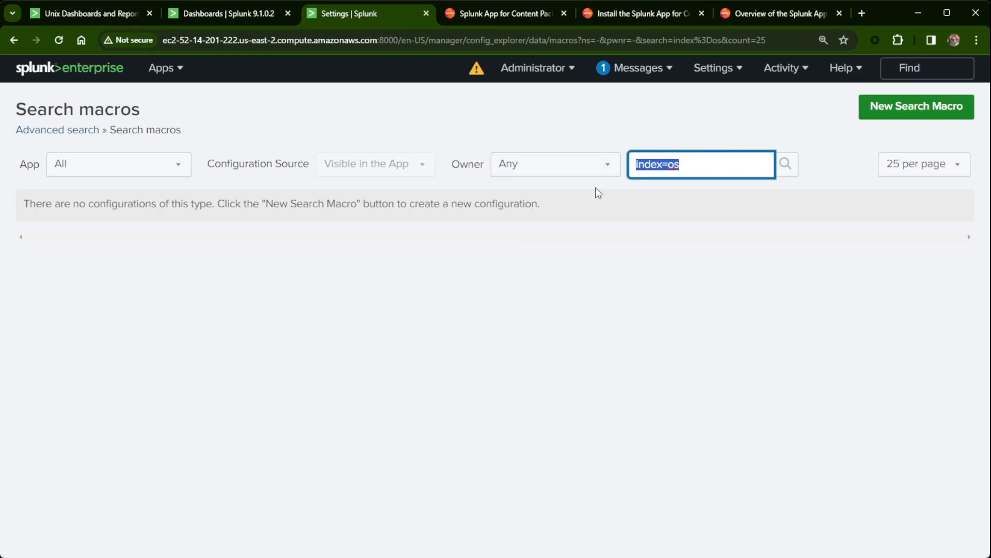
key("BackSpace")
type("os")
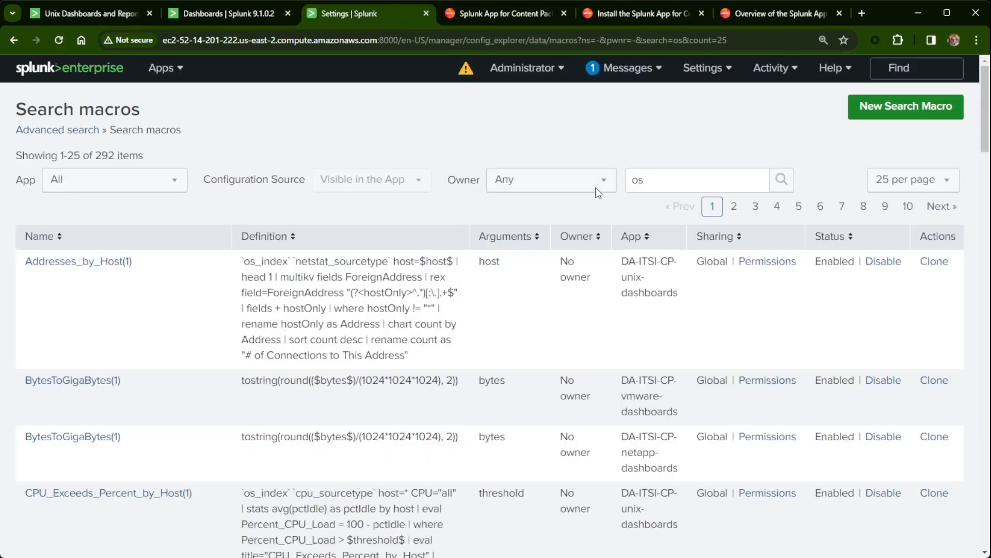
Sort the matching macros by Name descending, then switch to the Config Explorer app.
scroll(139, 336, "down", 10)
scroll(141, 335, "down", 10)
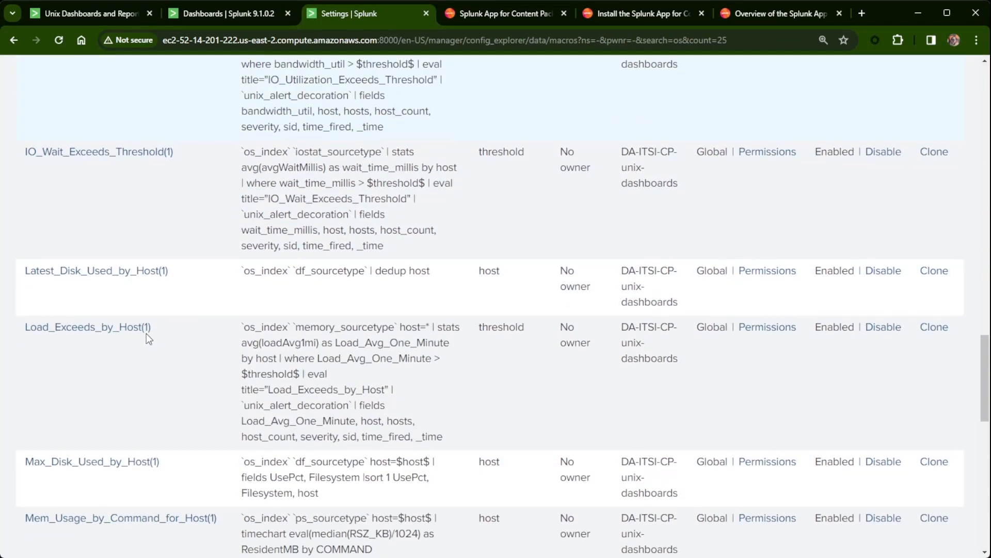
scroll(147, 333, "up", 15)
scroll(157, 341, "up", 5)
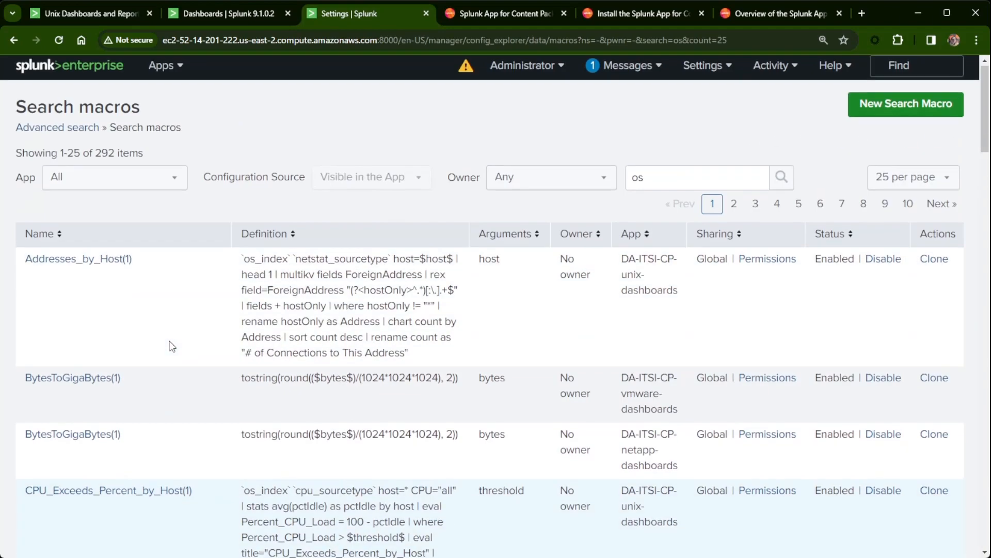
left_click(54, 237)
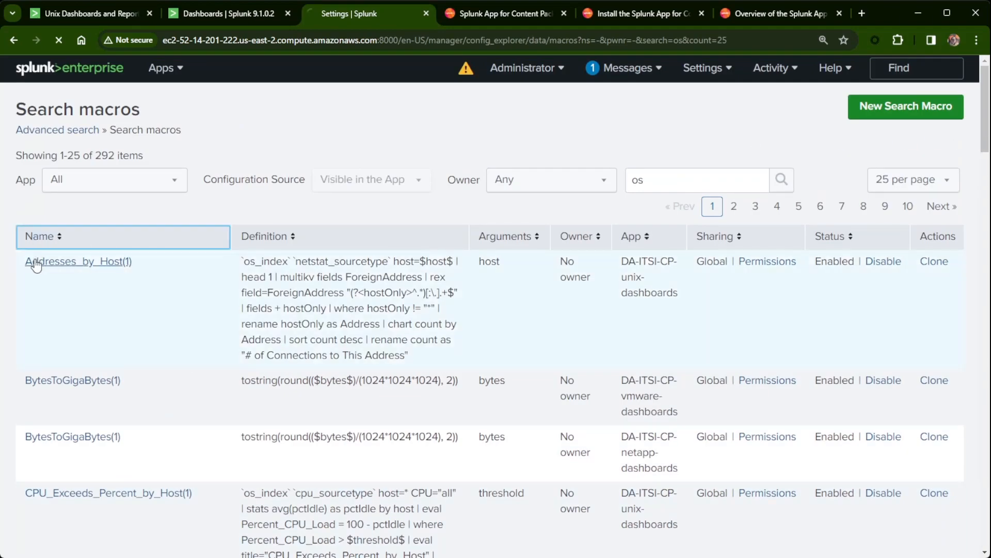
left_click(54, 237)
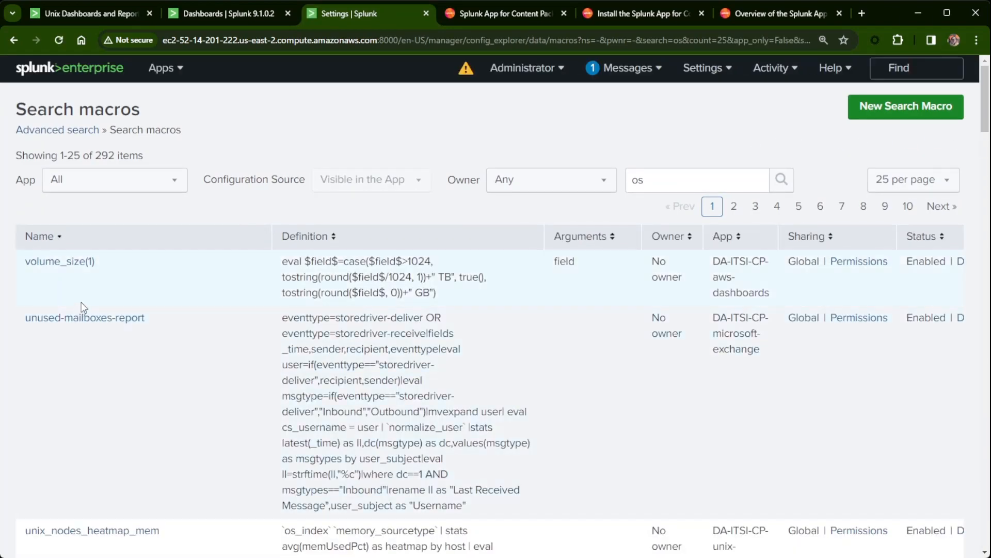
scroll(132, 296, "down", 12)
scroll(141, 299, "down", 15)
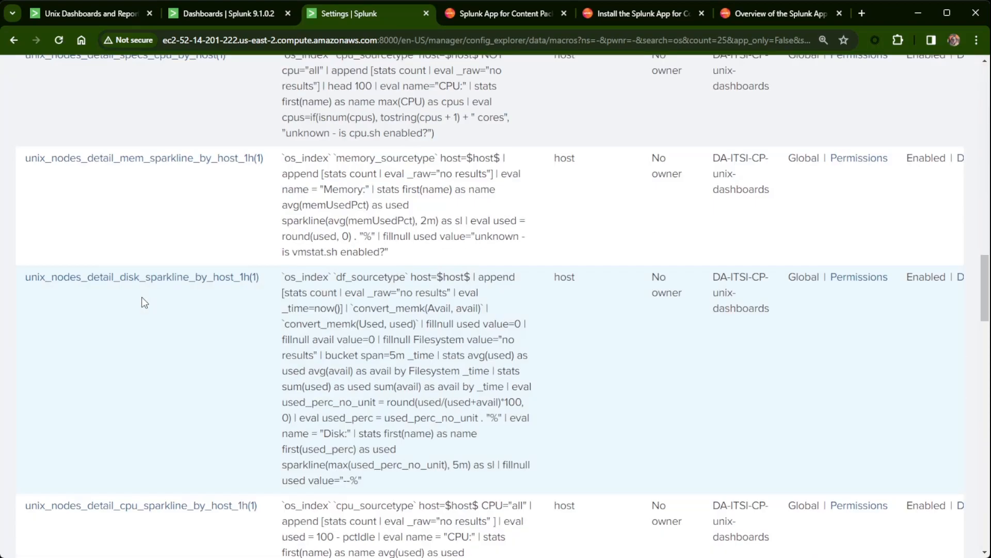
scroll(671, 357, "up", 15)
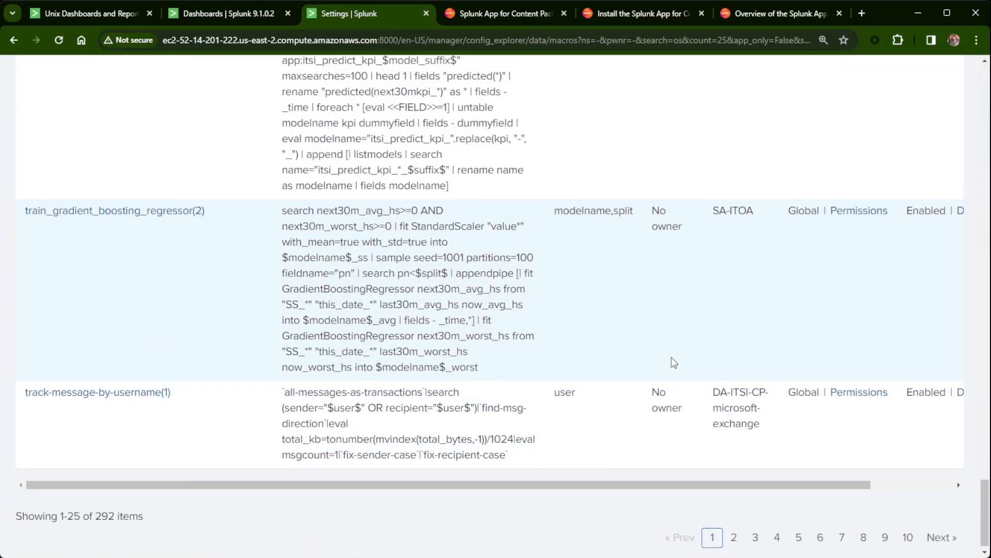
scroll(793, 344, "up", 12)
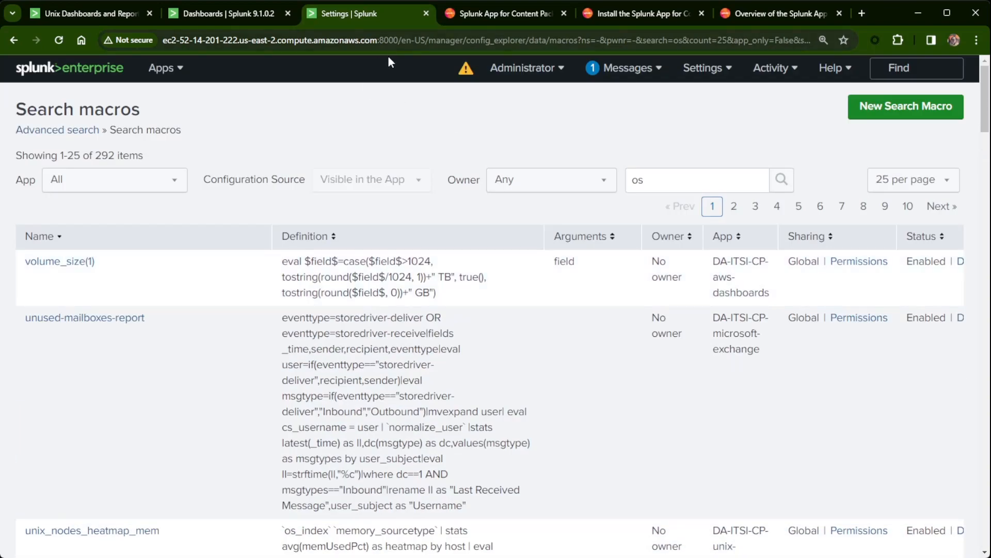
left_click(157, 68)
left_click(123, 147)
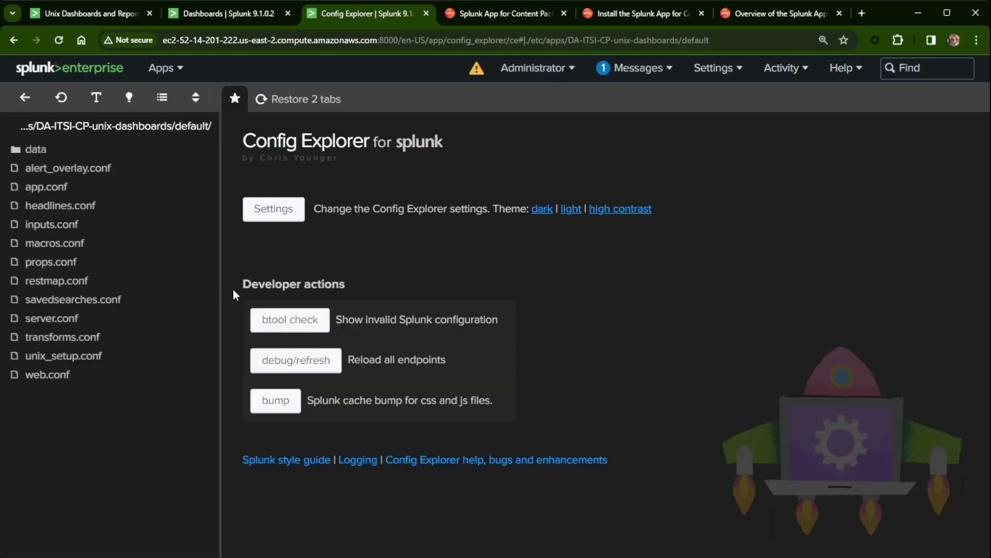
View macros.conf with its os_index definition and bring up the Settings menu.
left_click(55, 244)
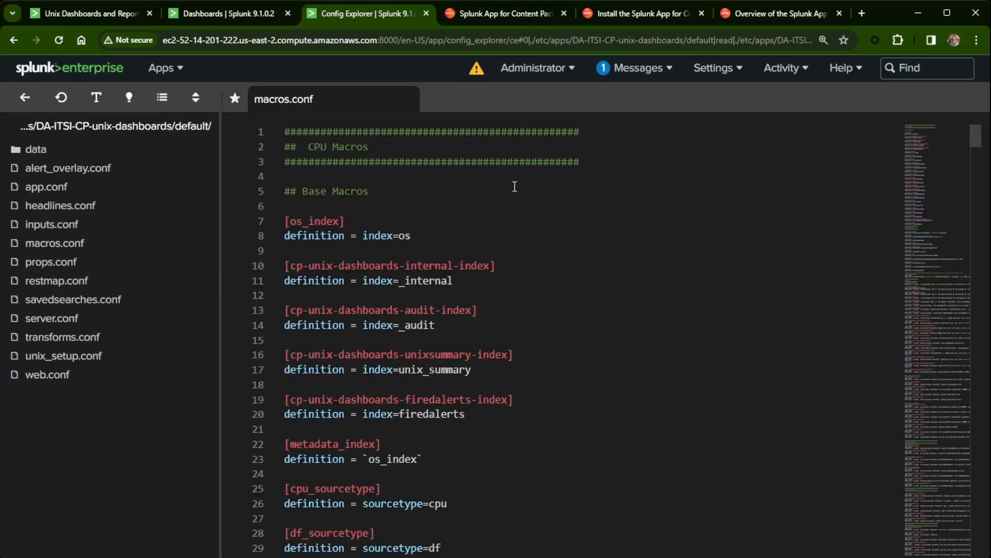
left_click_drag(340, 221, 292, 222)
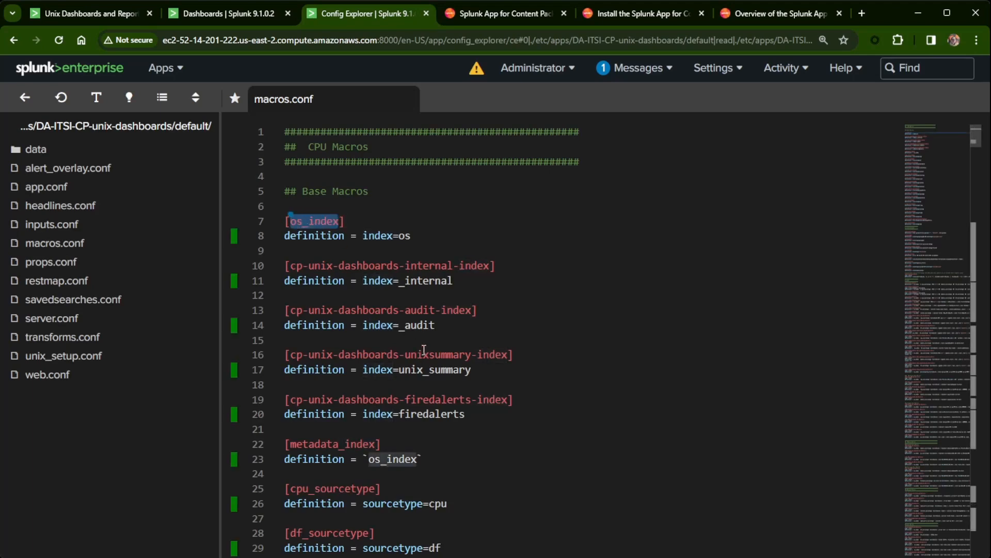
left_click(715, 70)
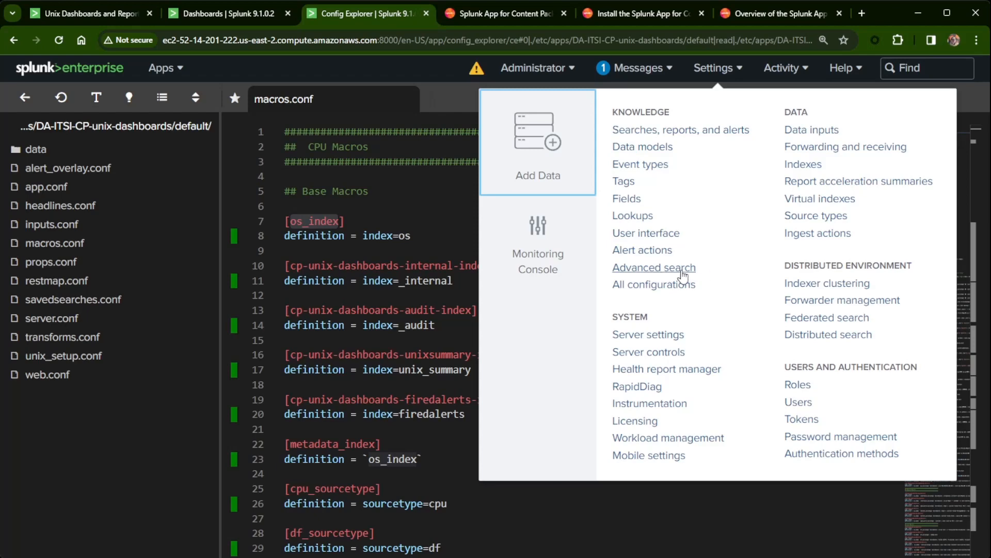
Open Search macros and filter by 'os_index' across all apps.
left_click(661, 269)
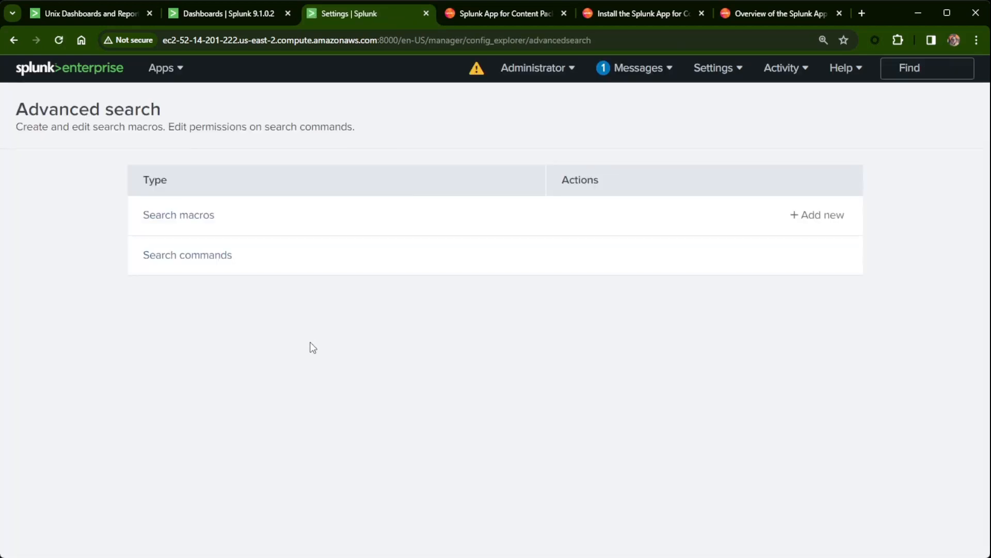
left_click(190, 219)
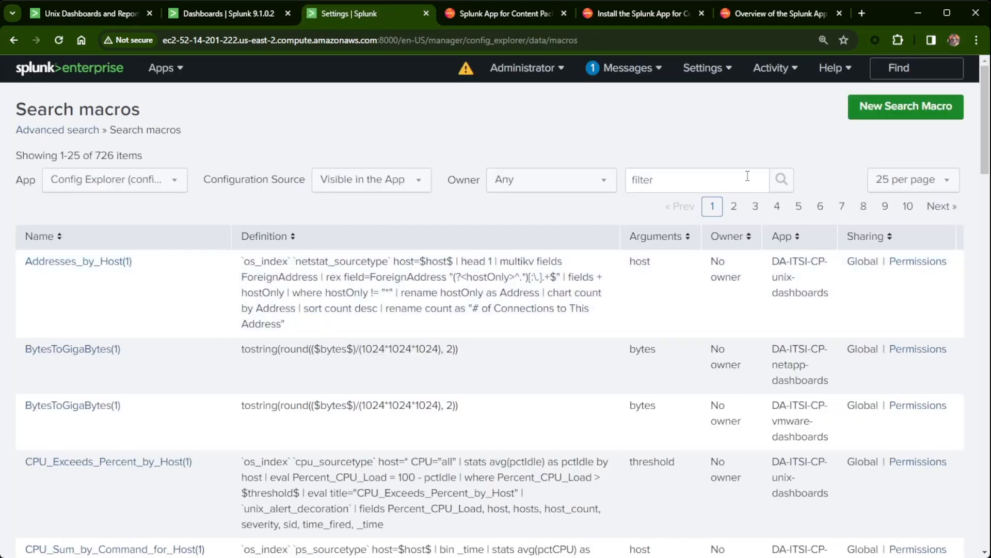
left_click(697, 189)
type("os_index")
left_click(106, 179)
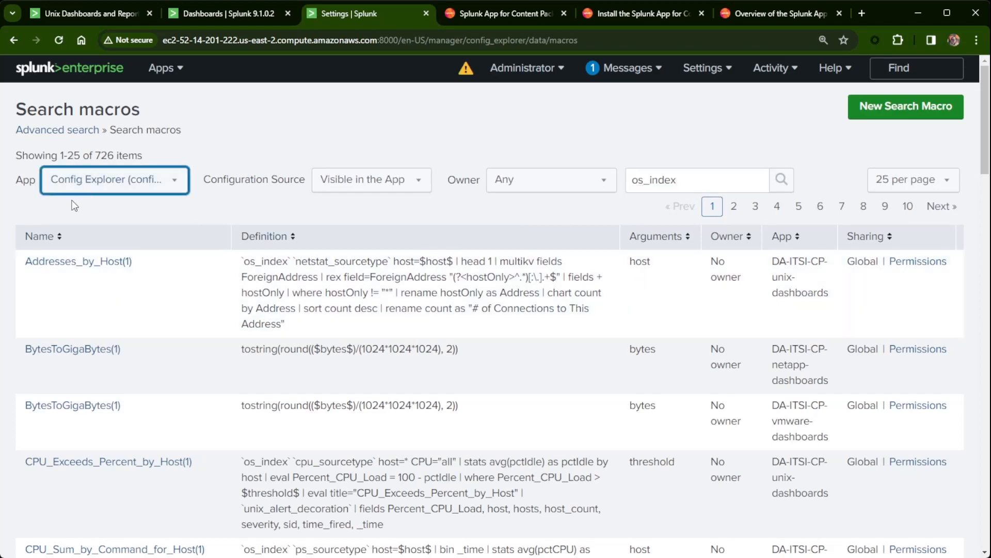
left_click(73, 203)
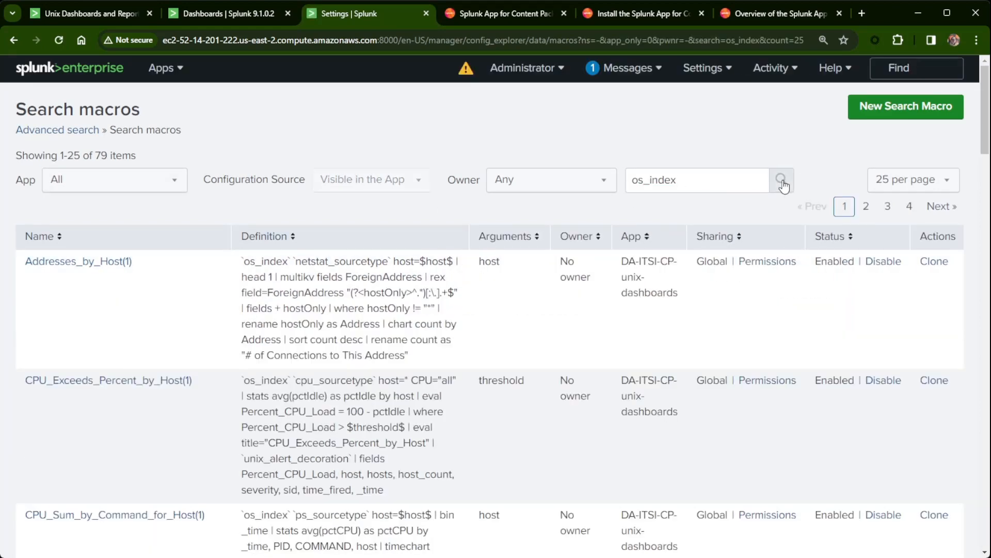
left_click(781, 180)
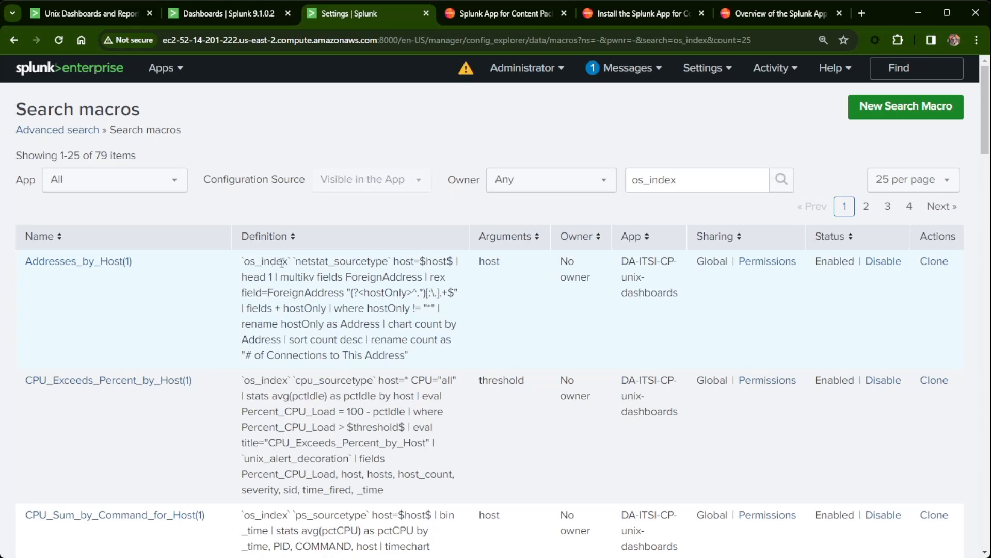
Page to the third page of matches and open the os_index macro for editing.
left_click(866, 206)
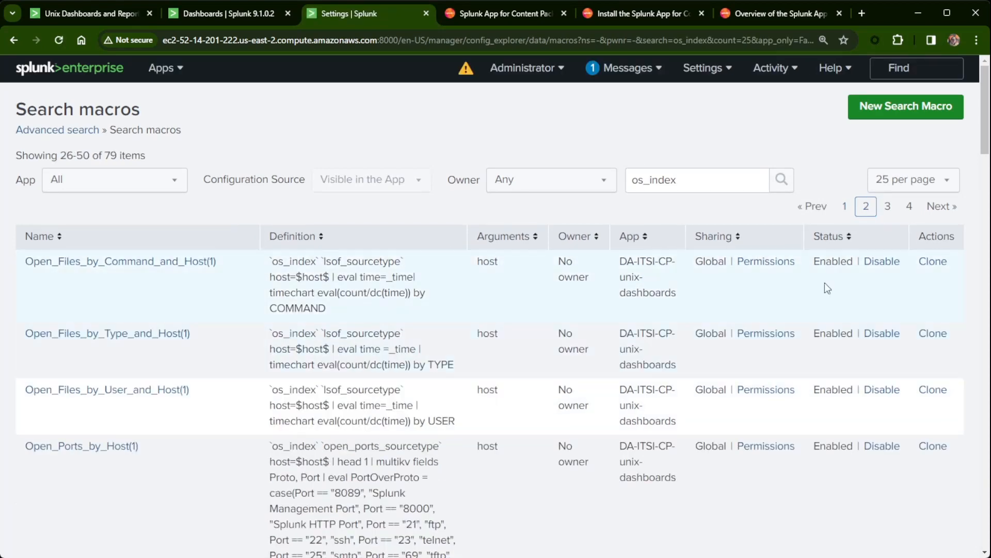
left_click(888, 206)
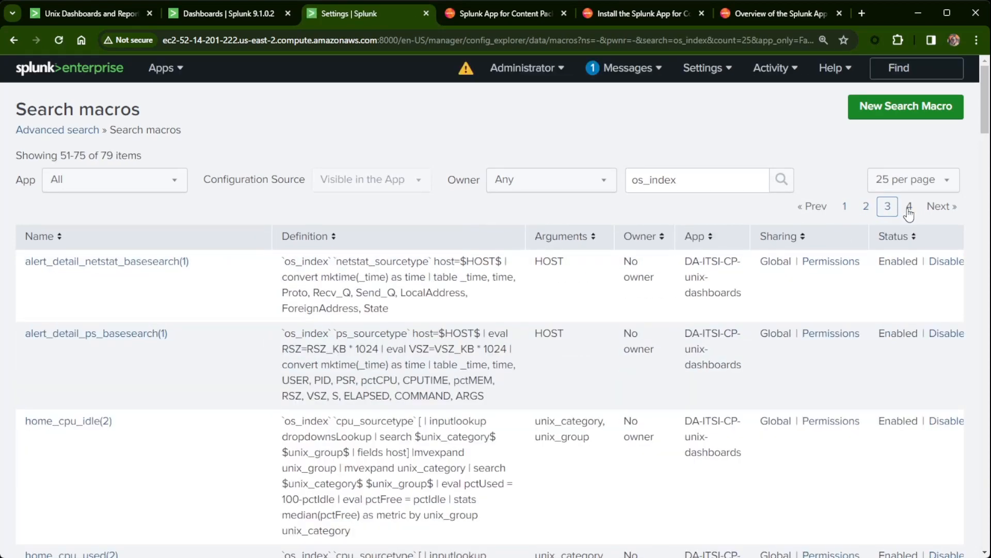
scroll(248, 424, "down", 20)
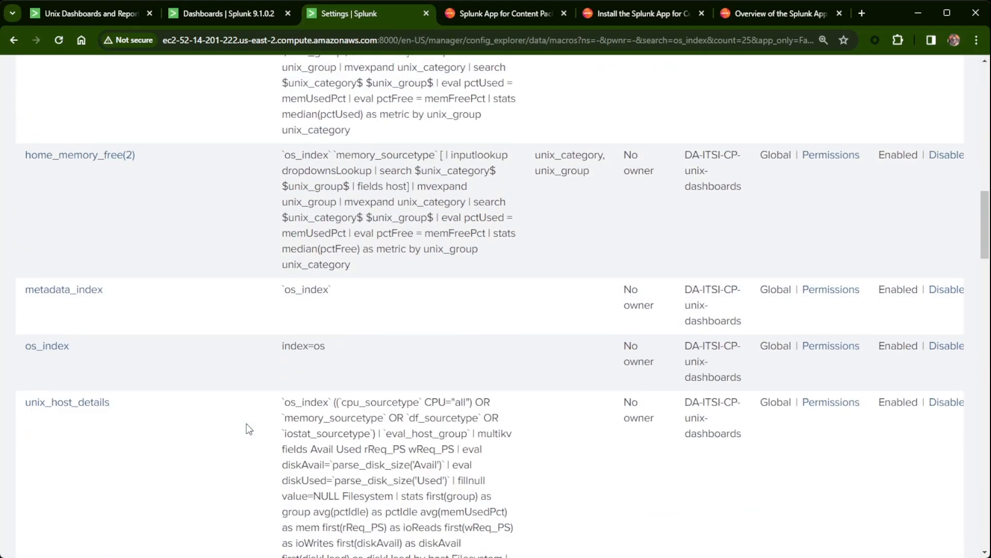
scroll(253, 425, "up", 7)
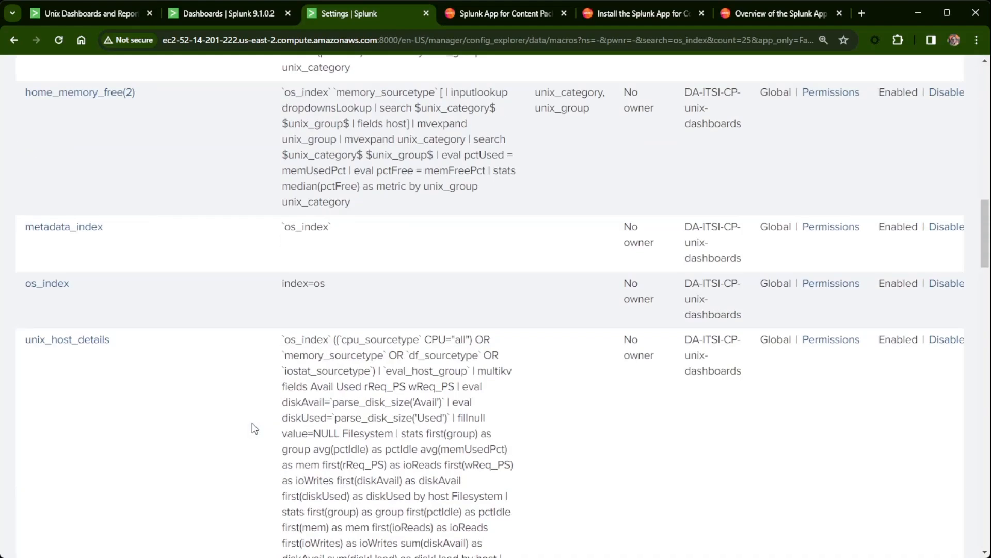
left_click(58, 291)
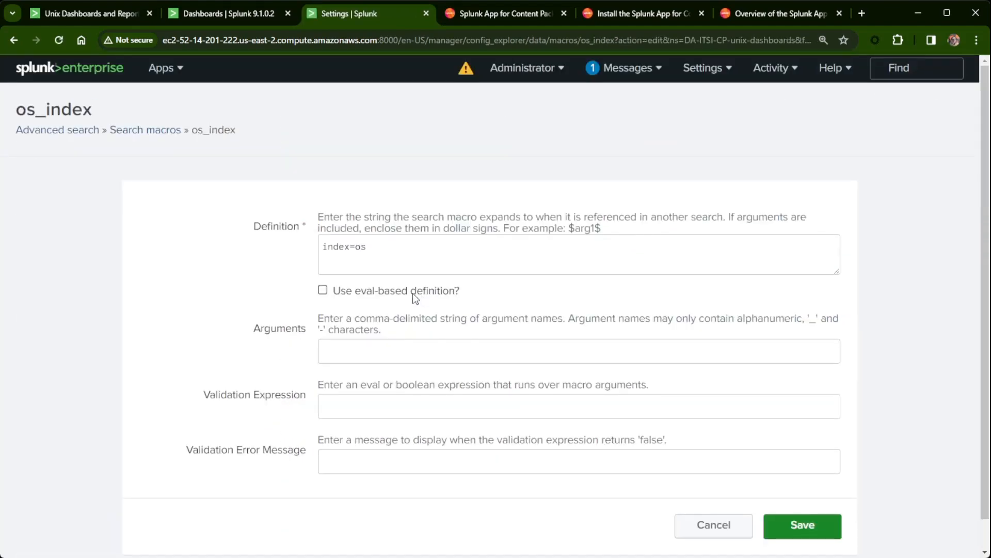
Replace the os_index definition index=os with index=nix and save the macro.
left_click(387, 250)
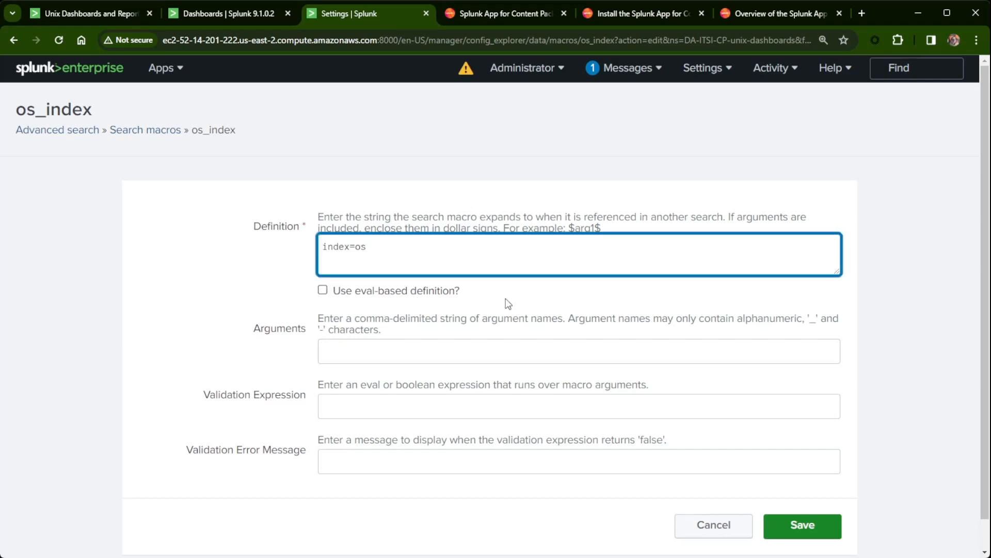
type("OR index=nix")
left_click_drag(388, 246, 301, 266)
key("BackSpace")
left_click(815, 529)
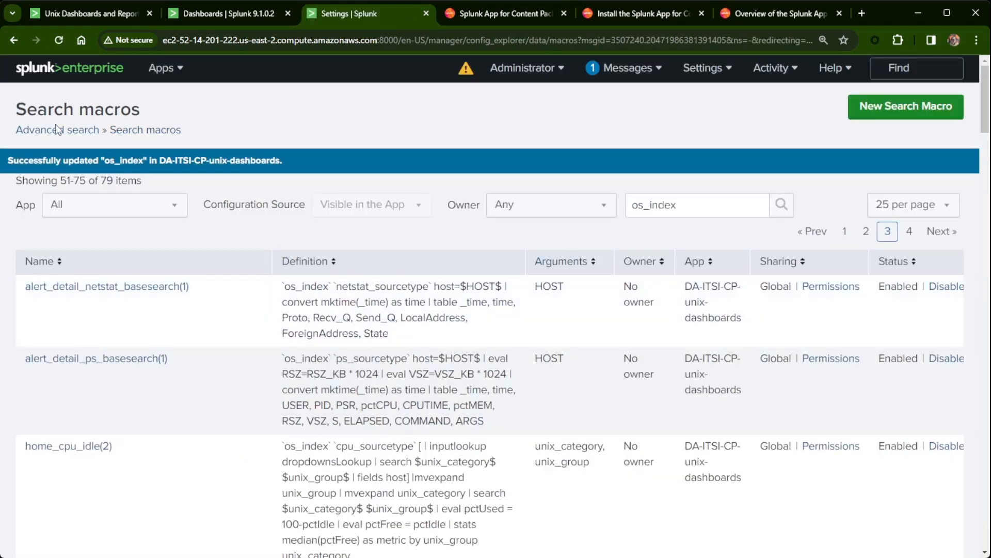
Switch to IT Essentials Work, open the full Dashboards list, and filter it by 'unix'.
left_click(163, 68)
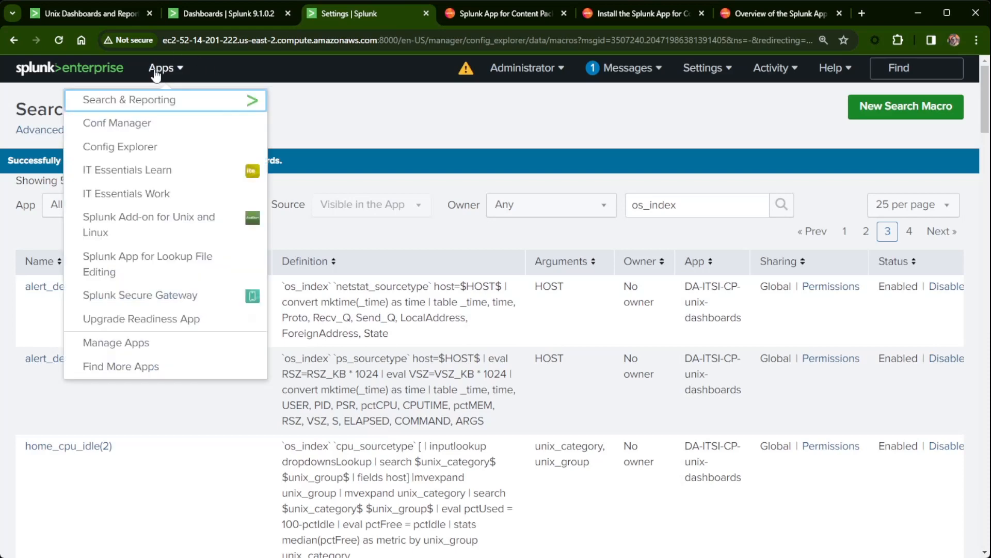
left_click(123, 194)
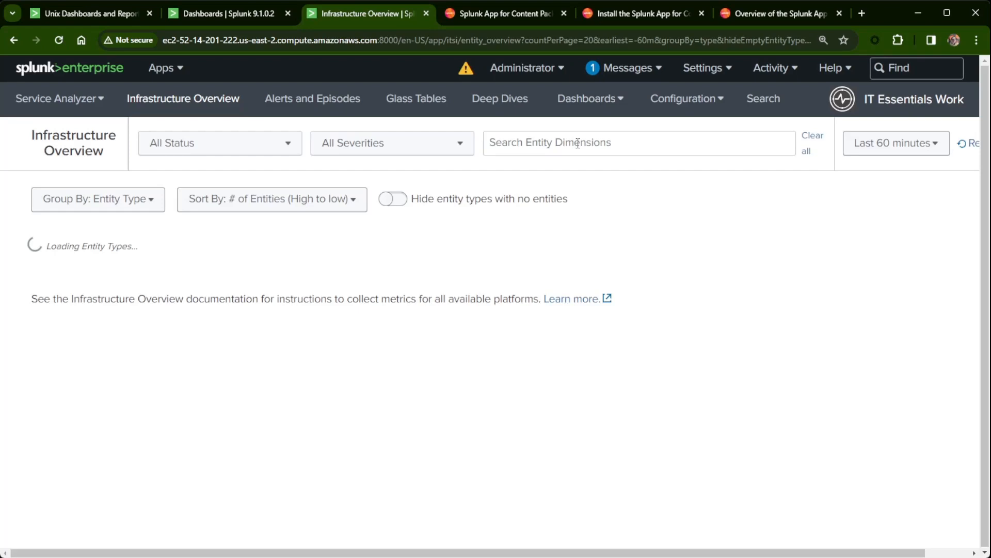
left_click(590, 98)
left_click(519, 281)
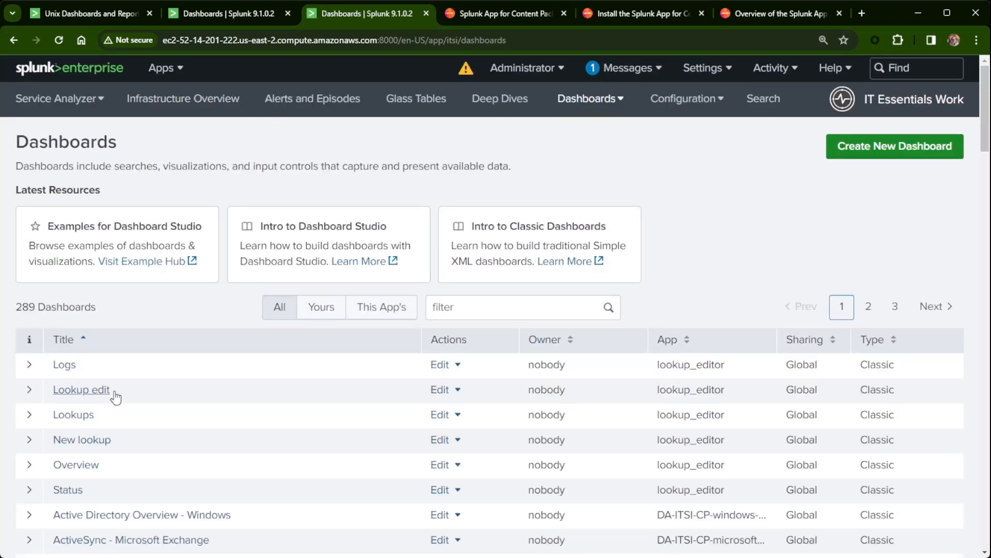
scroll(250, 454, "down", 5)
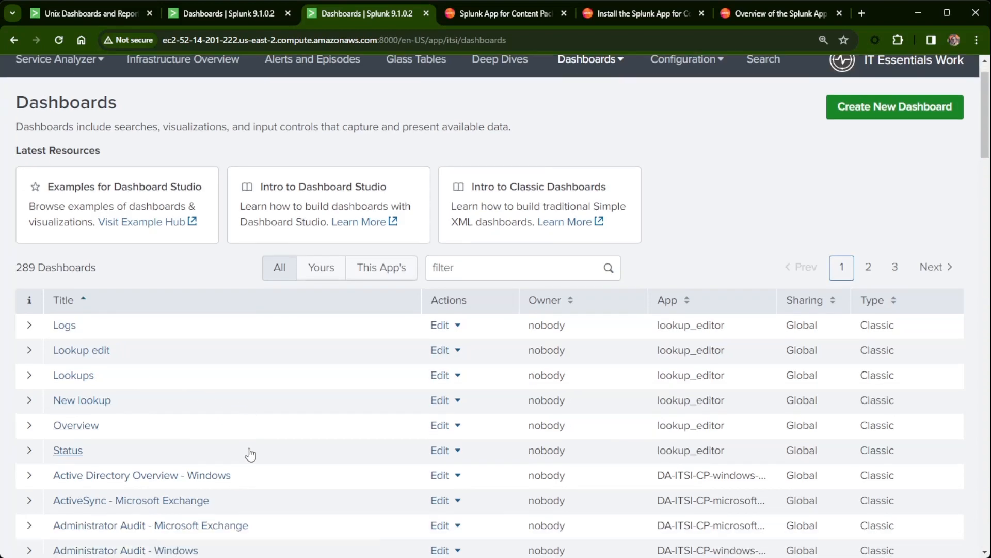
scroll(250, 453, "up", 2)
scroll(310, 423, "down", 2)
scroll(354, 401, "up", 5)
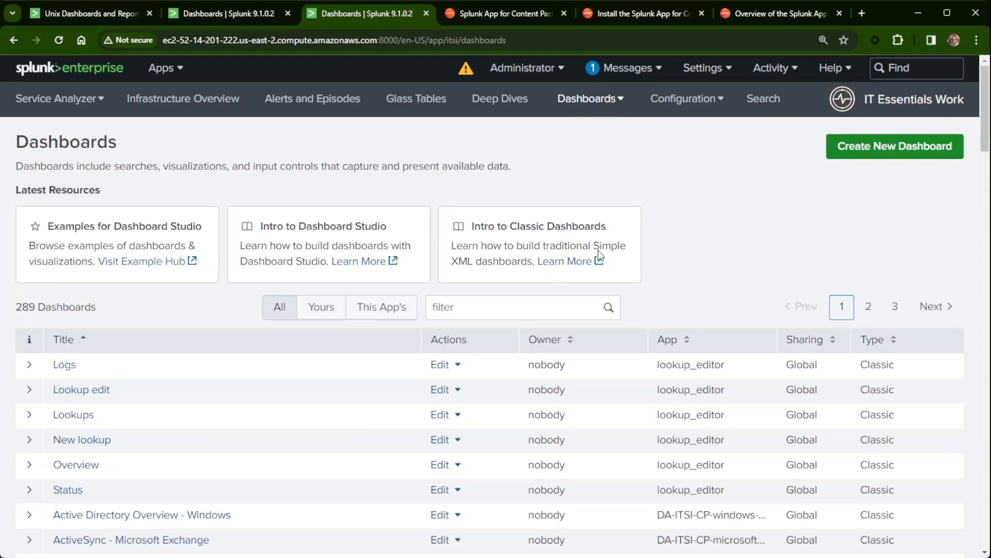
left_click(531, 308)
type("unix")
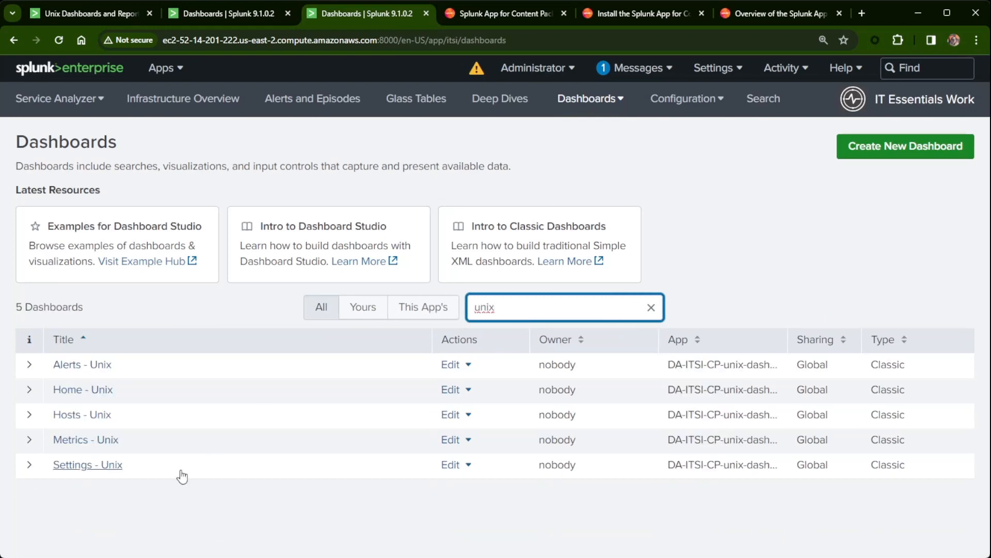
Open the Hosts - Unix dashboard and review its host group, all_hosts category and heatmap filters.
left_click(67, 415)
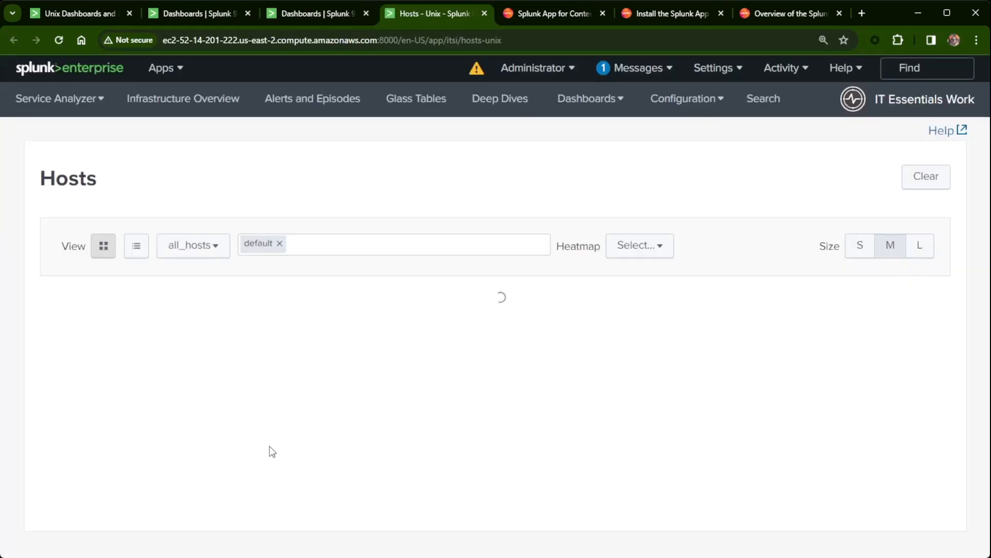
left_click(341, 259)
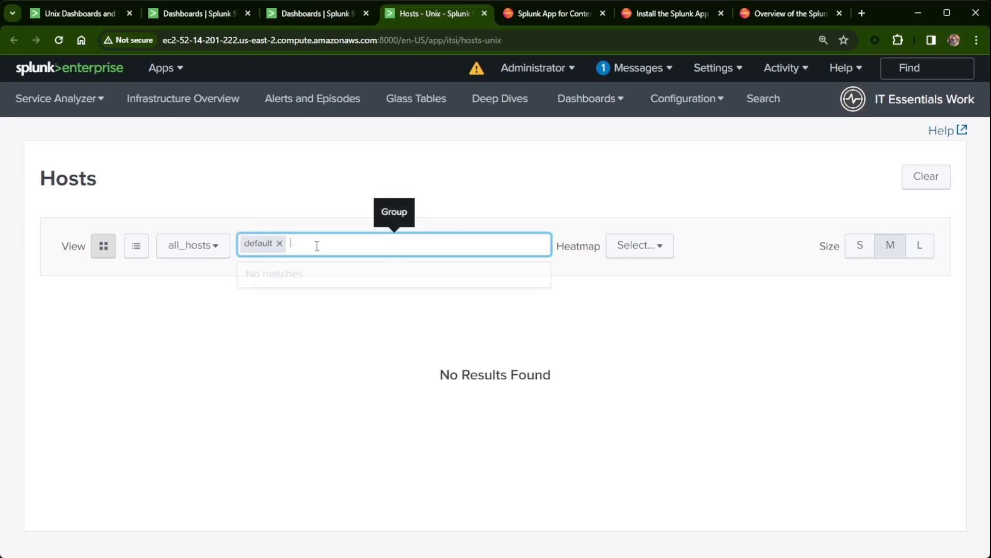
left_click(200, 251)
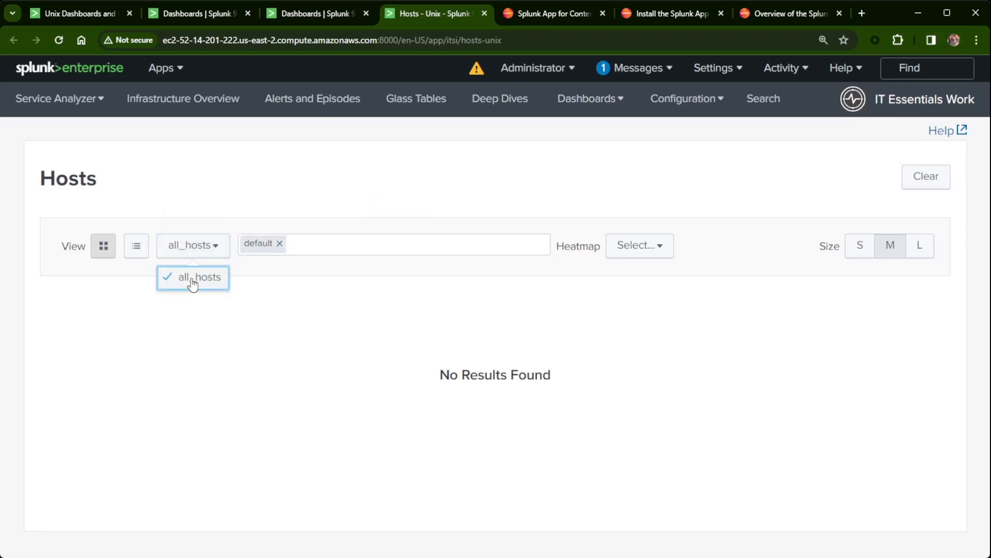
left_click(192, 282)
left_click(657, 252)
left_click(812, 356)
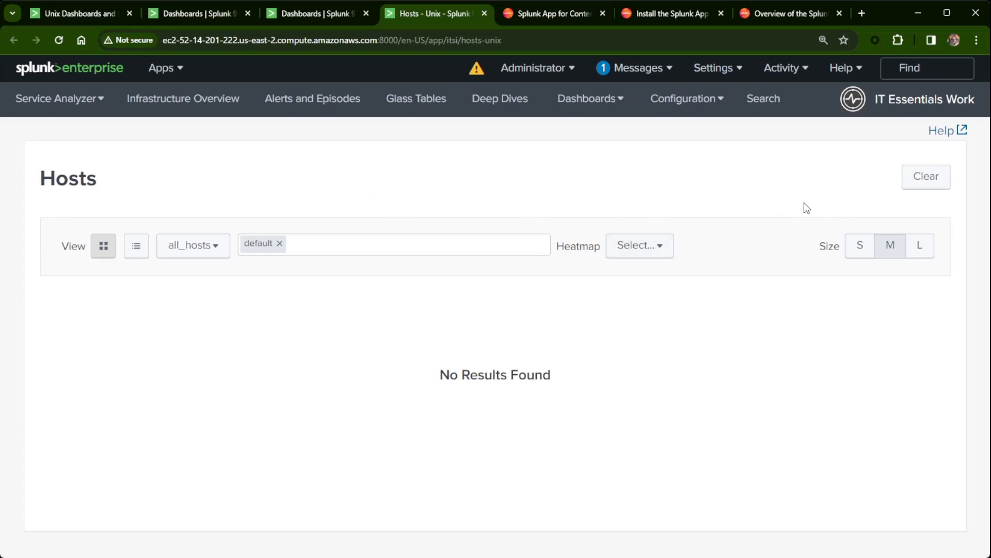
Go to the Configuration > Data Integrations page.
left_click(608, 109)
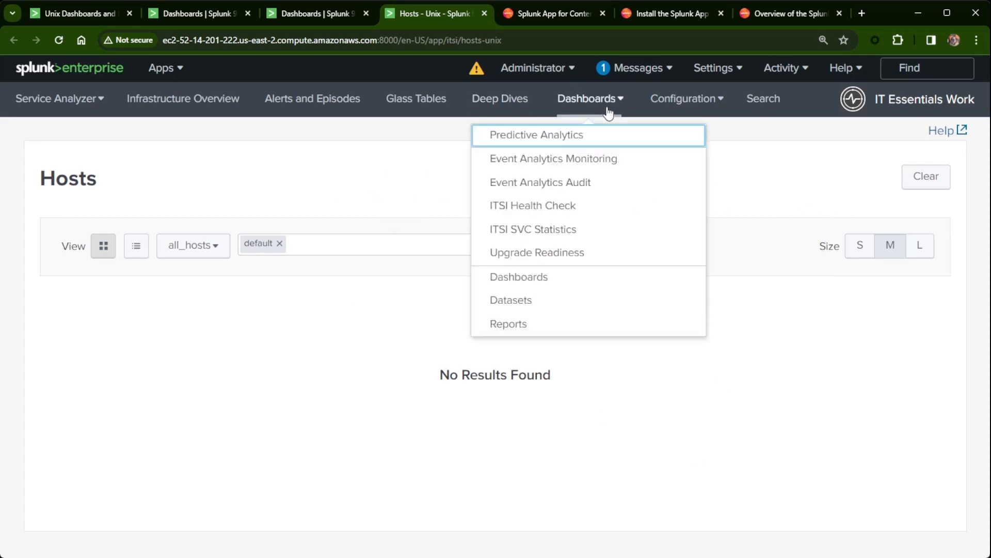
left_click(685, 110)
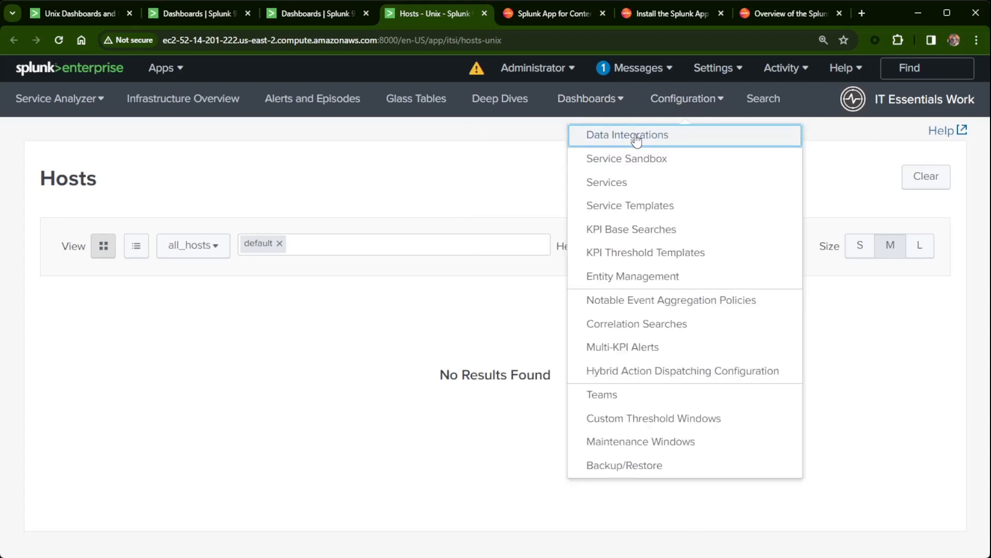
left_click(636, 136)
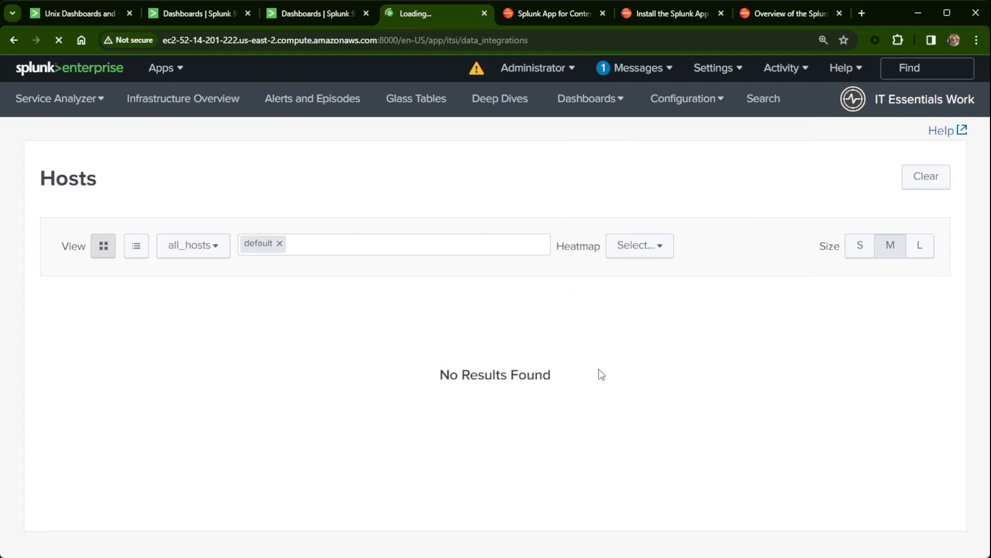